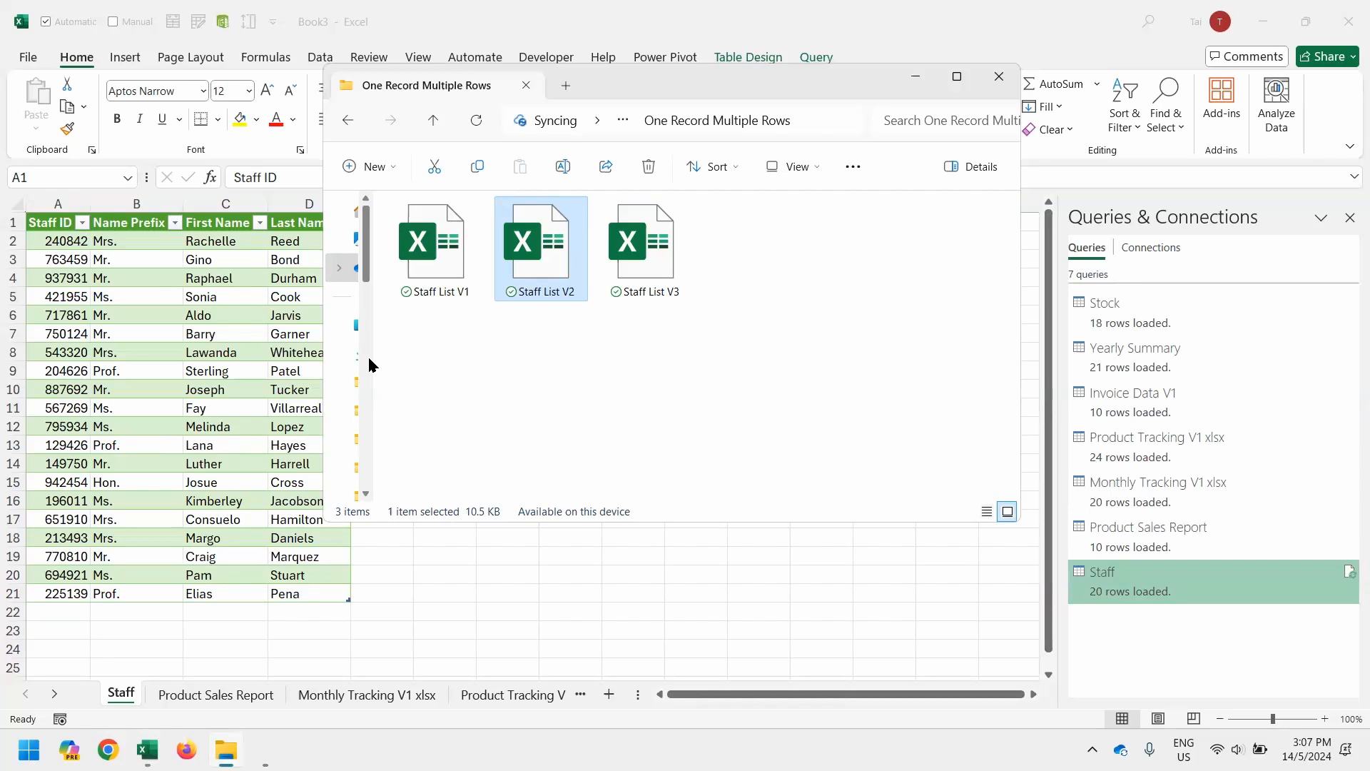
# Open the Append Data 1 workbook from the Append (Same File) folder and bring it to the front
pyautogui.hotkey('alt', 'Left')
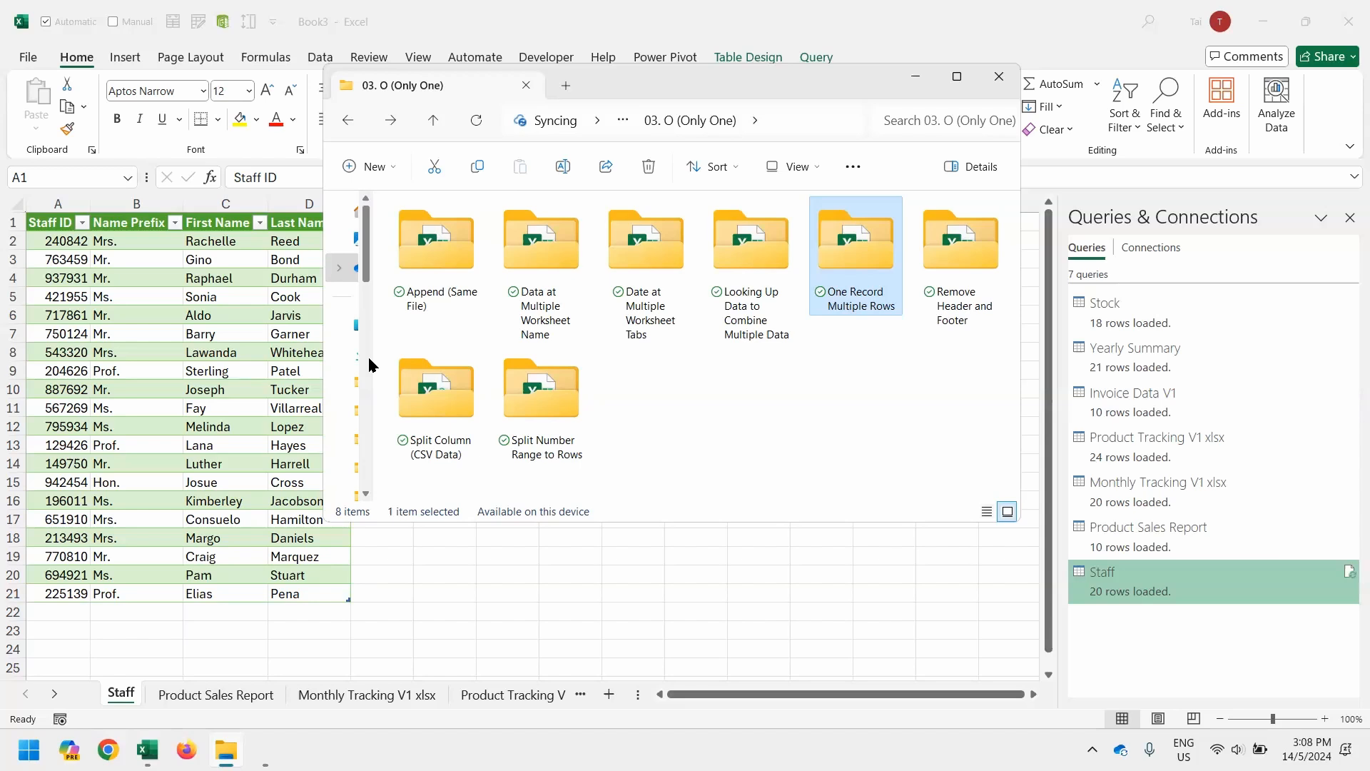
pyautogui.press('Left')
pyautogui.press('Left')
pyautogui.press('Left')
pyautogui.press('Left')
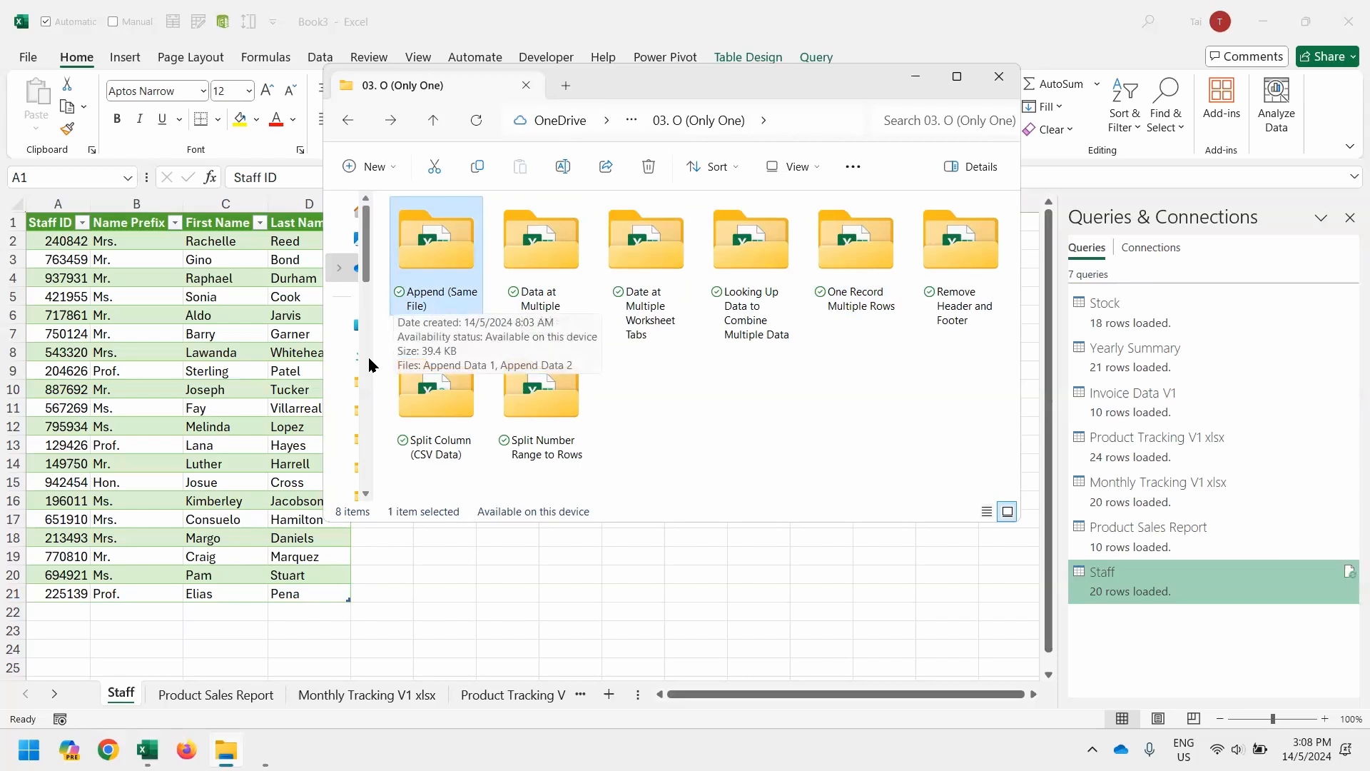
pyautogui.press('Return')
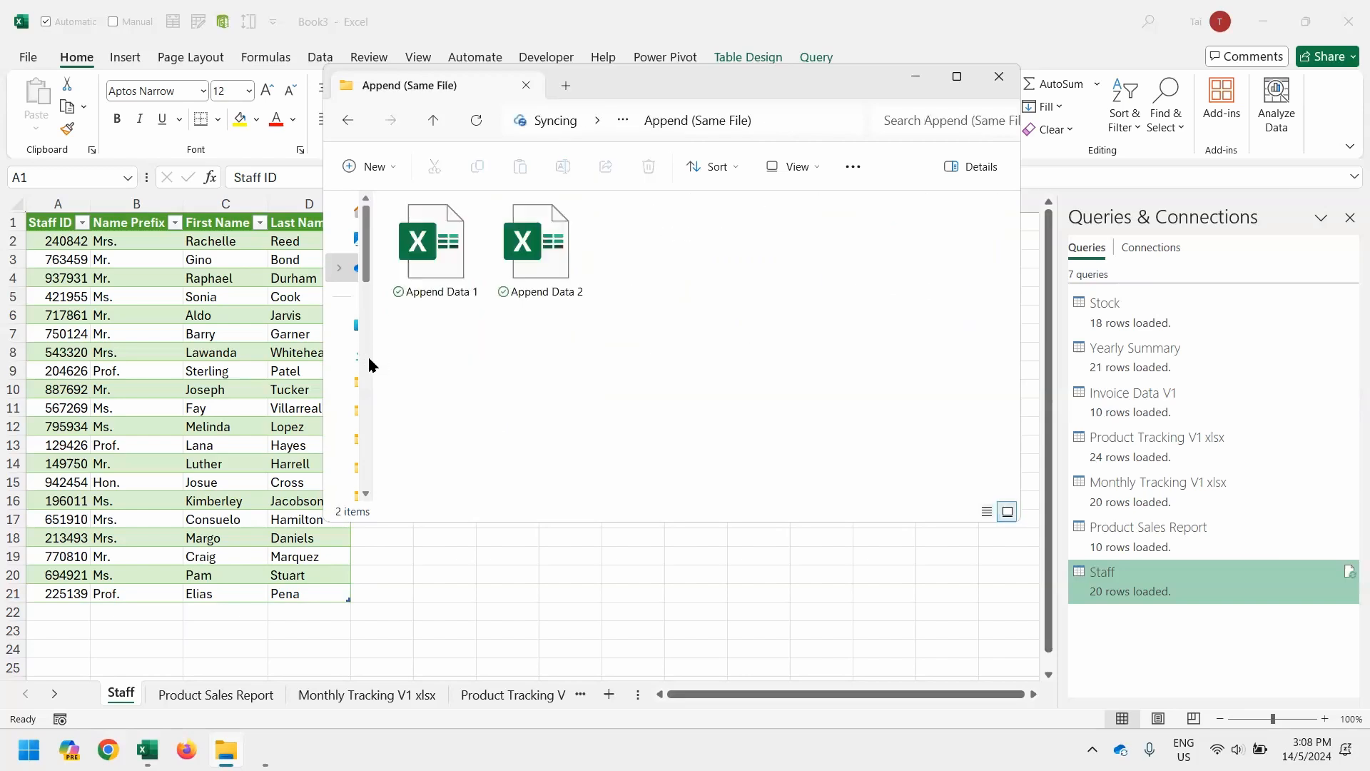
pyautogui.hotkey('alt', 'Left')
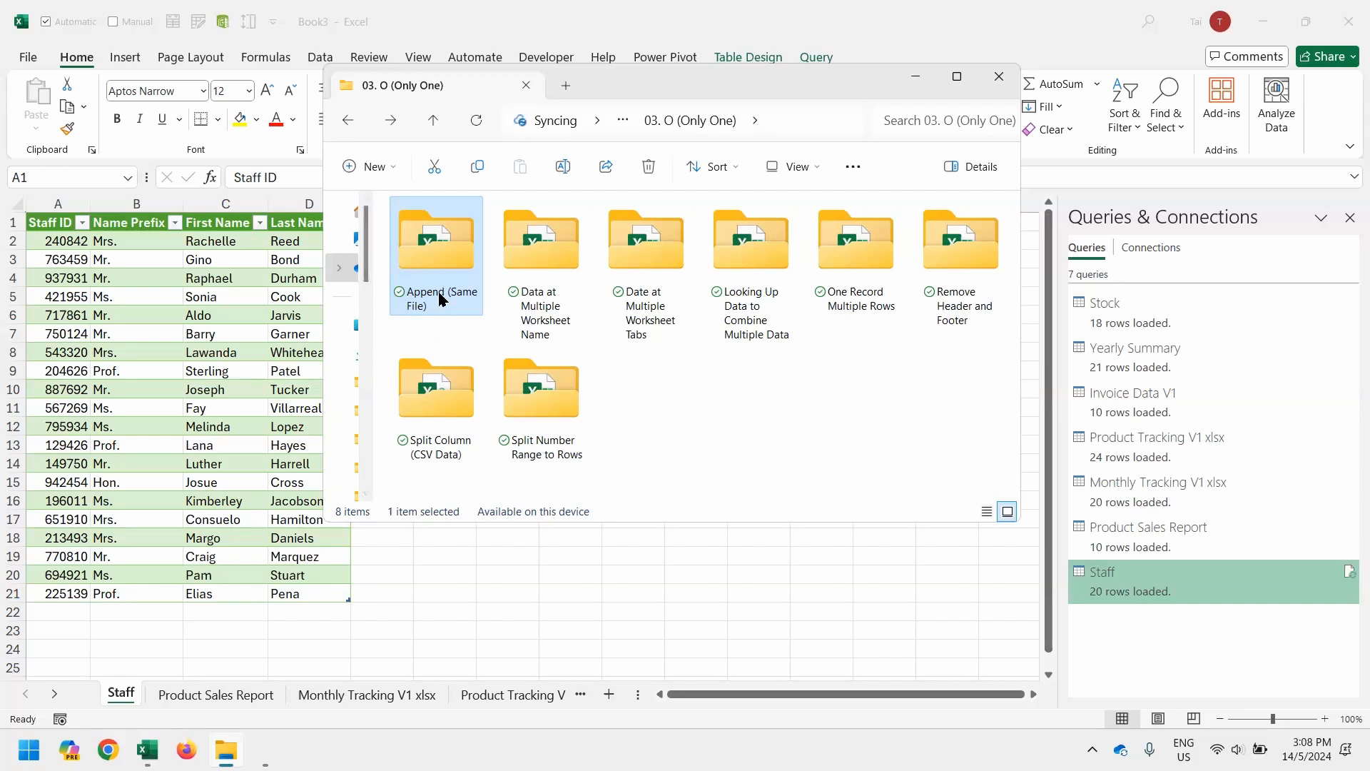
pyautogui.moveTo(441, 299)
pyautogui.moveTo(420, 269)
pyautogui.doubleClick(420, 269)
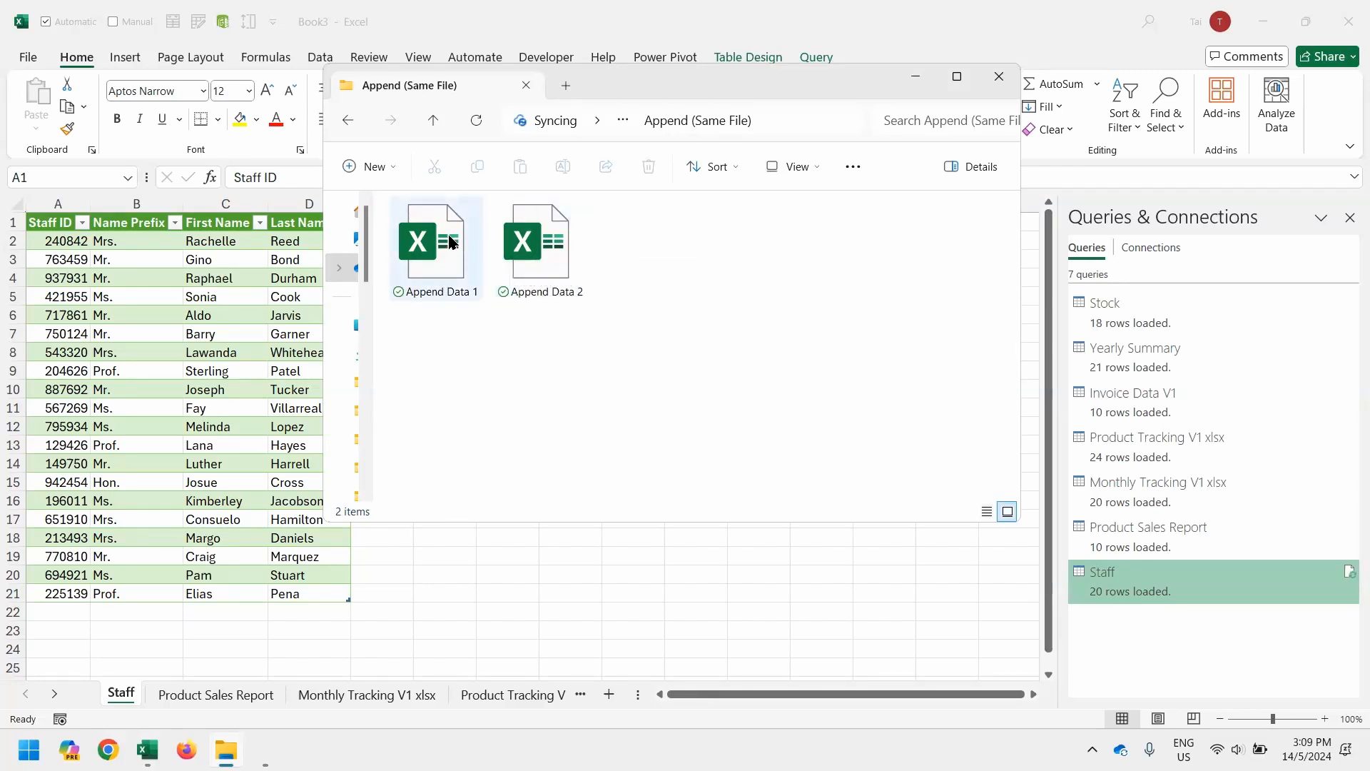
pyautogui.doubleClick(449, 241)
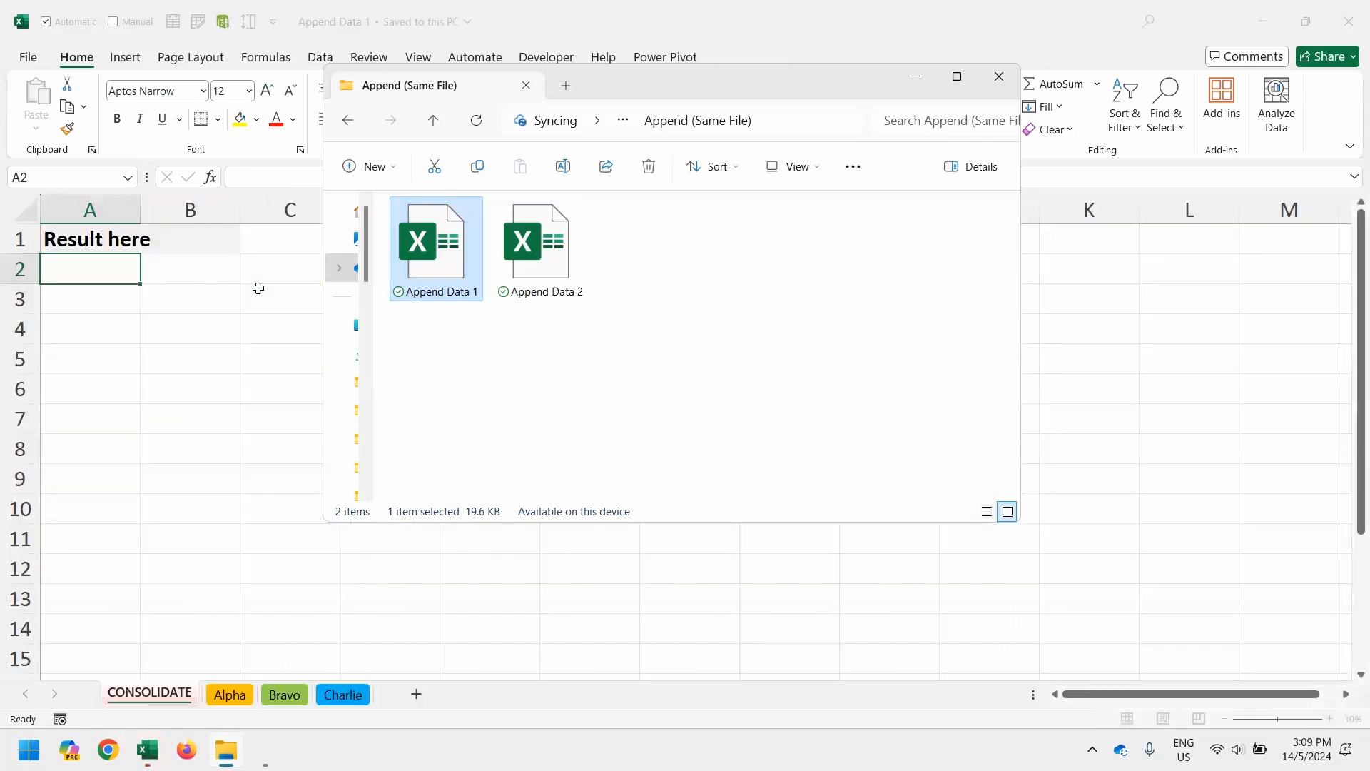
pyautogui.click(209, 284)
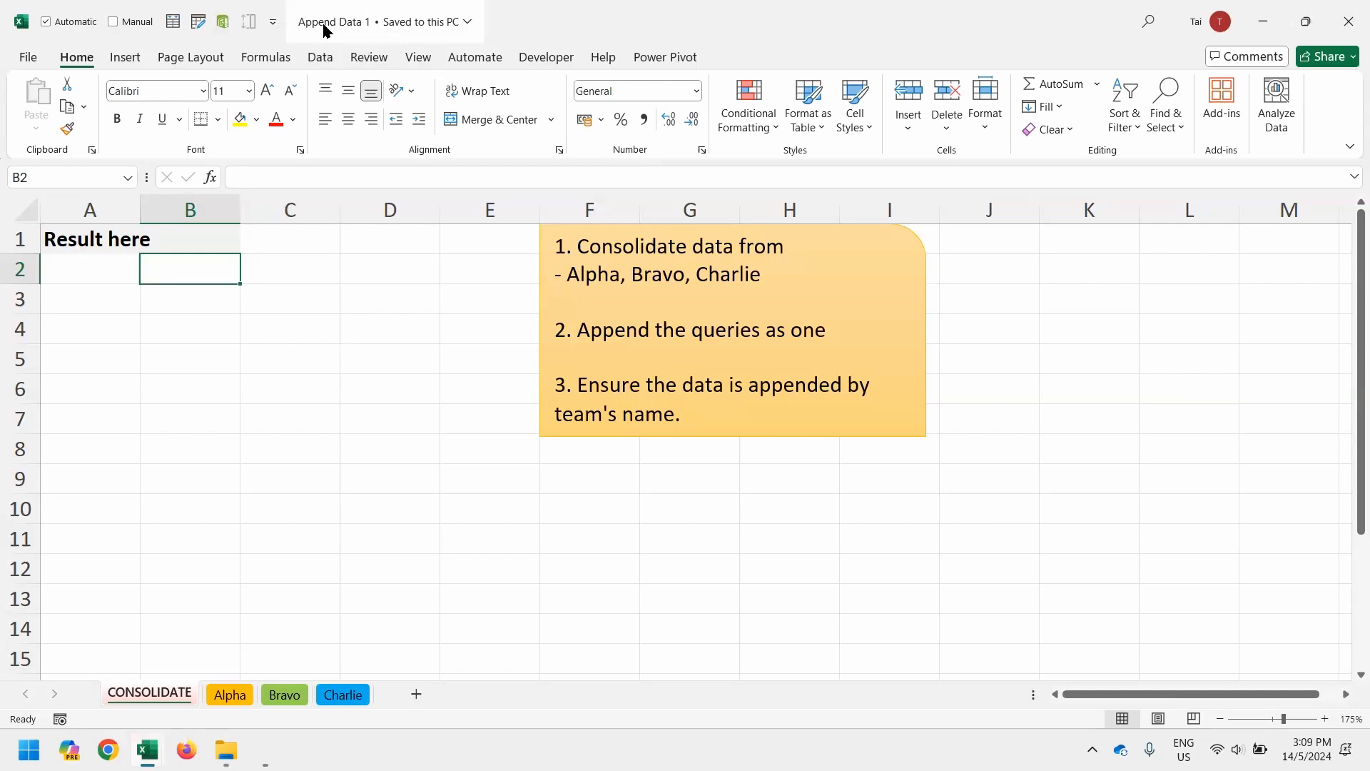
# Review the data on the Alpha, Bravo and Charlie sheets and return to cell A2 of the CONSOLIDATE sheet
pyautogui.click(212, 703)
pyautogui.click(278, 696)
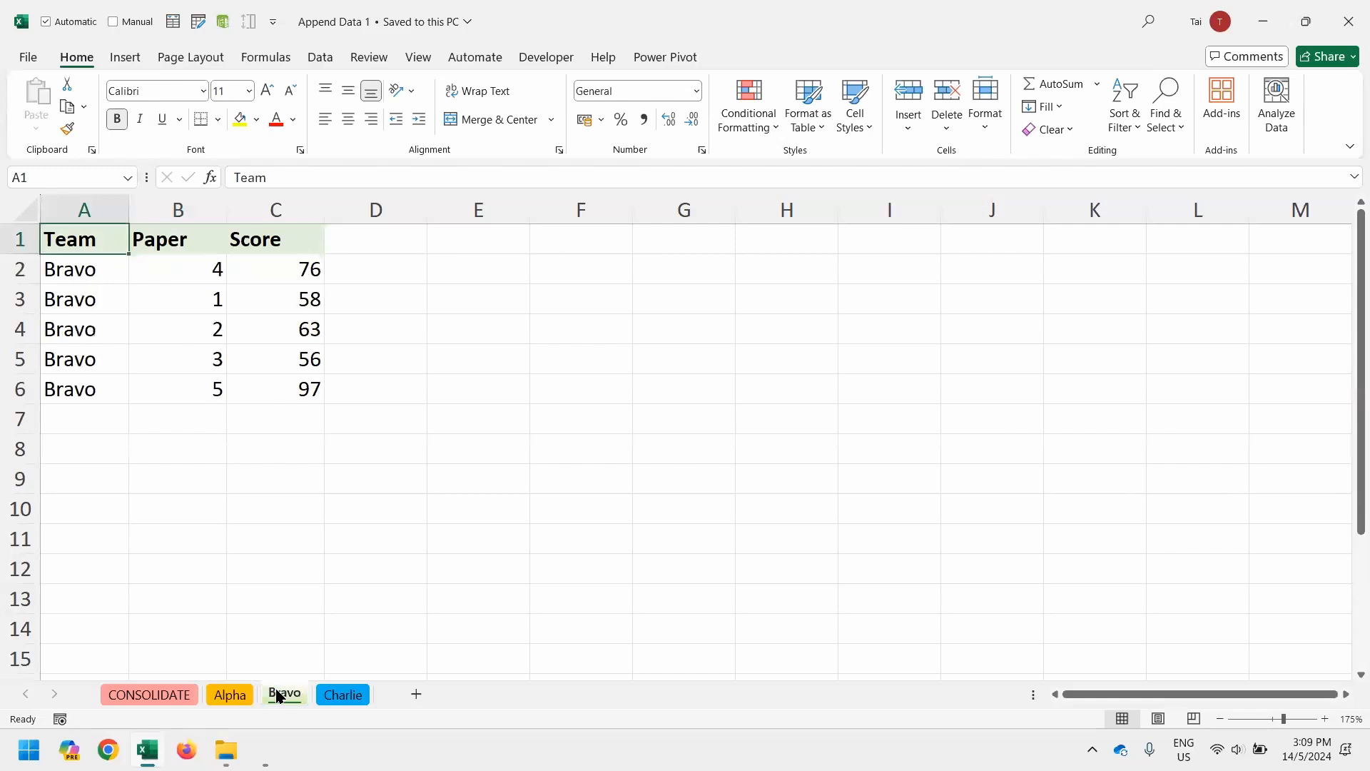
pyautogui.click(334, 701)
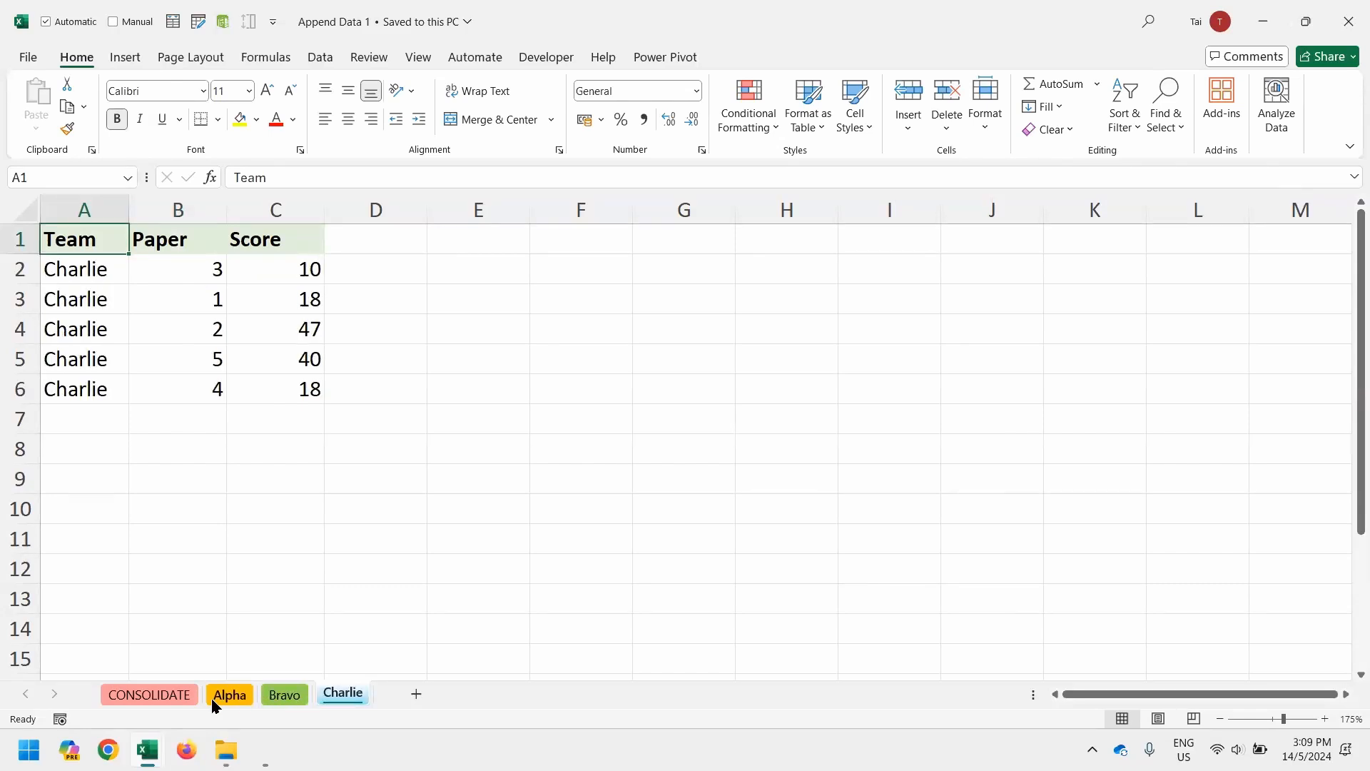
pyautogui.click(178, 699)
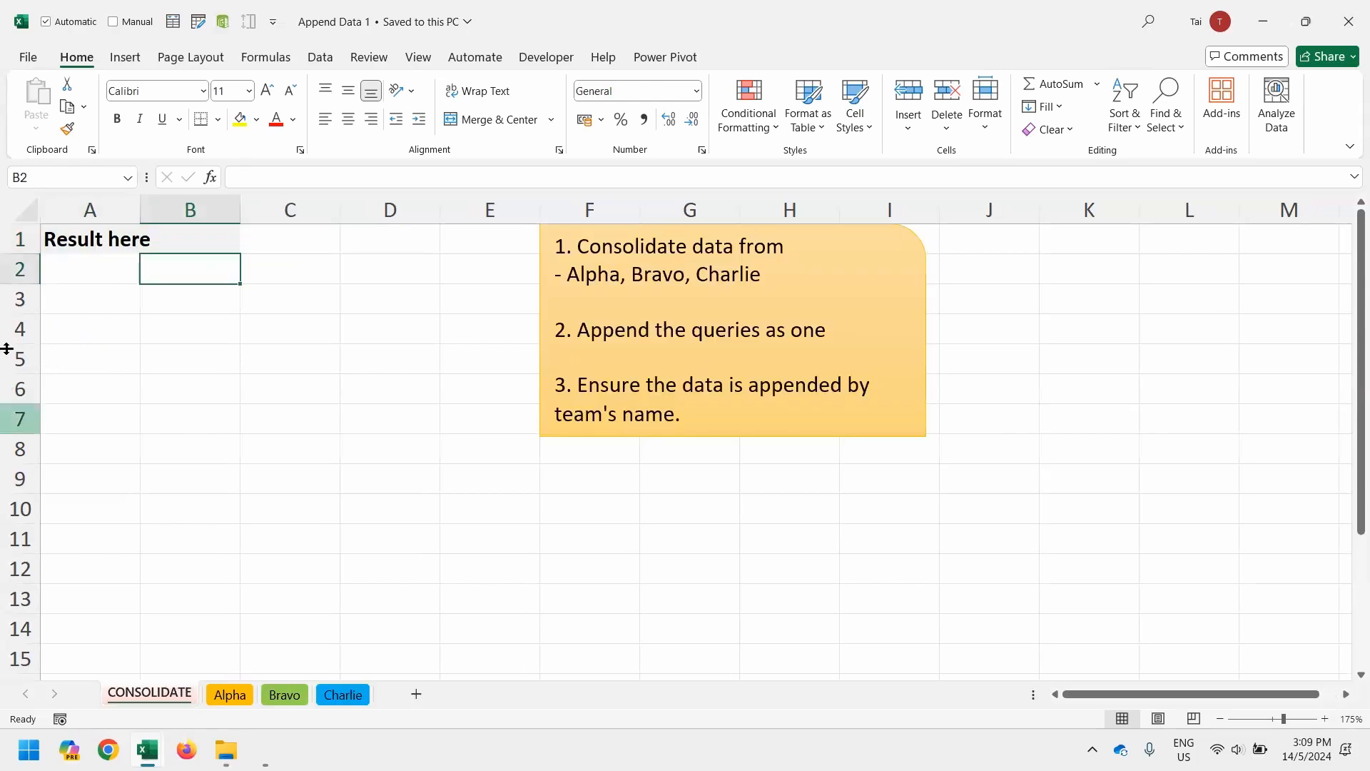
pyautogui.click(83, 276)
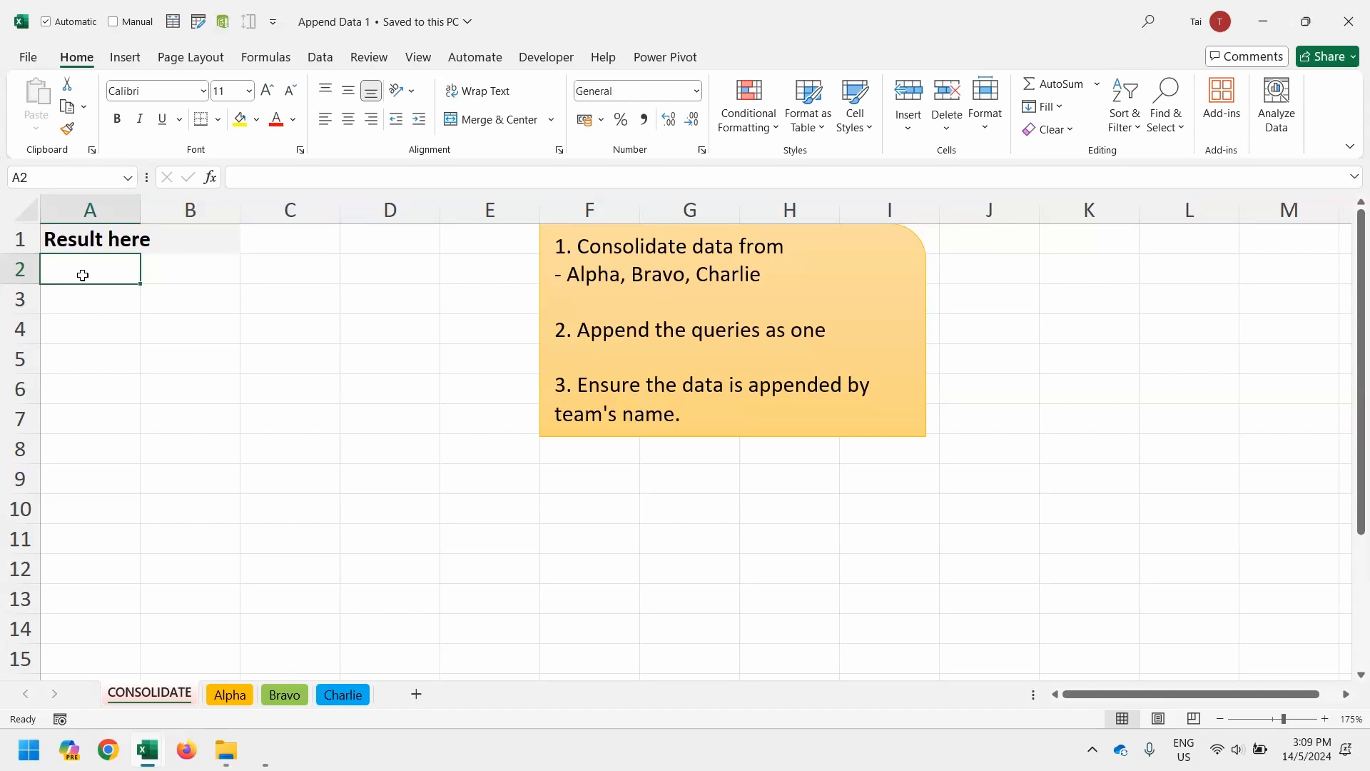
# Convert the range A1:C6 on the Alpha sheet into a table with headers
pyautogui.hotkey('ctrl', 'pagedown')
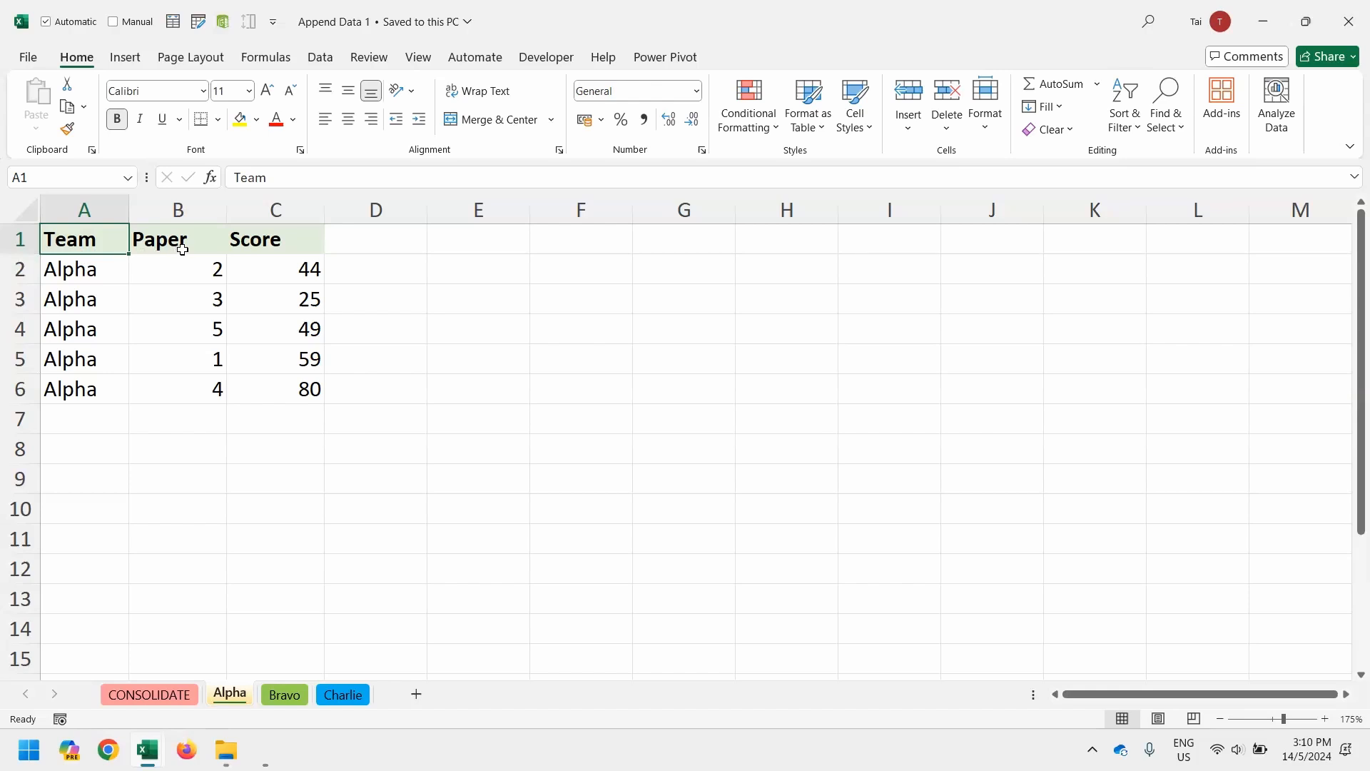
pyautogui.moveTo(183, 249); pyautogui.dragTo(185, 373)
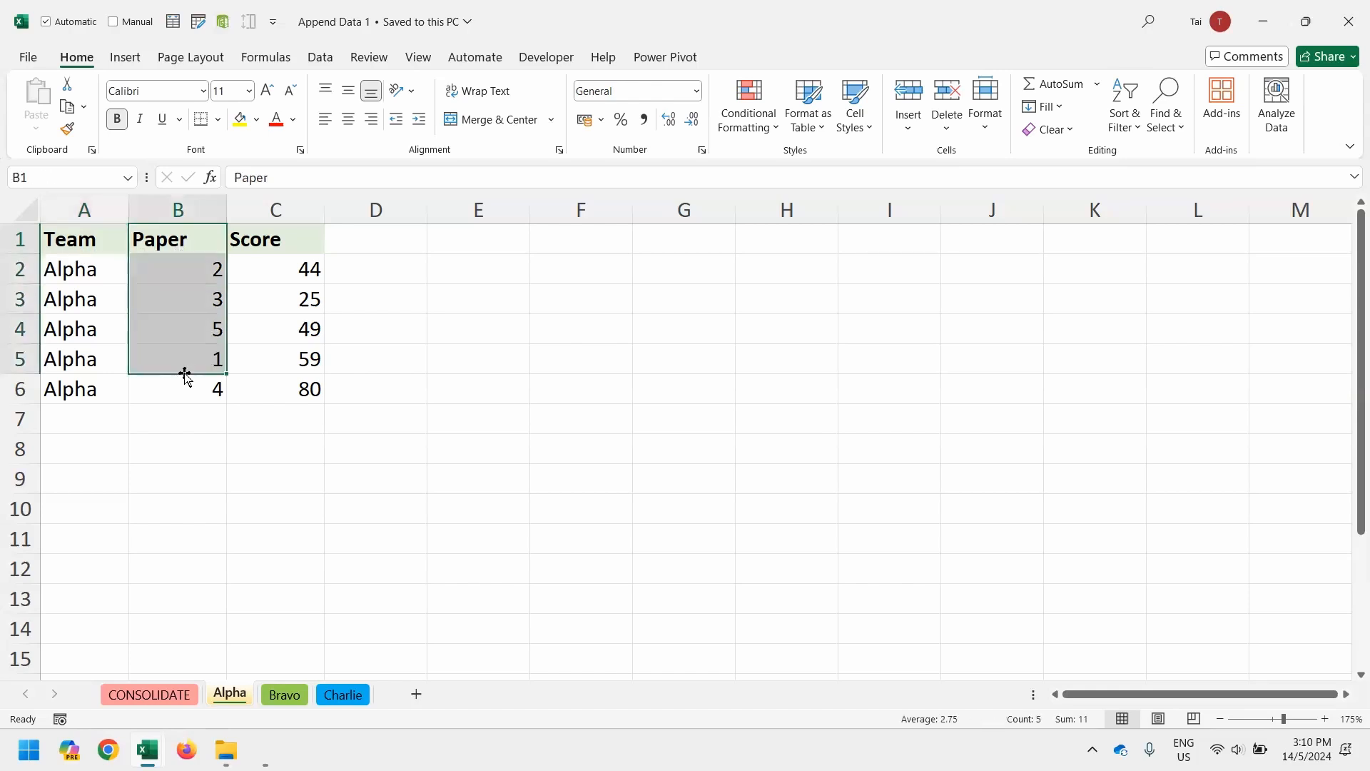
pyautogui.moveTo(272, 259); pyautogui.dragTo(269, 336)
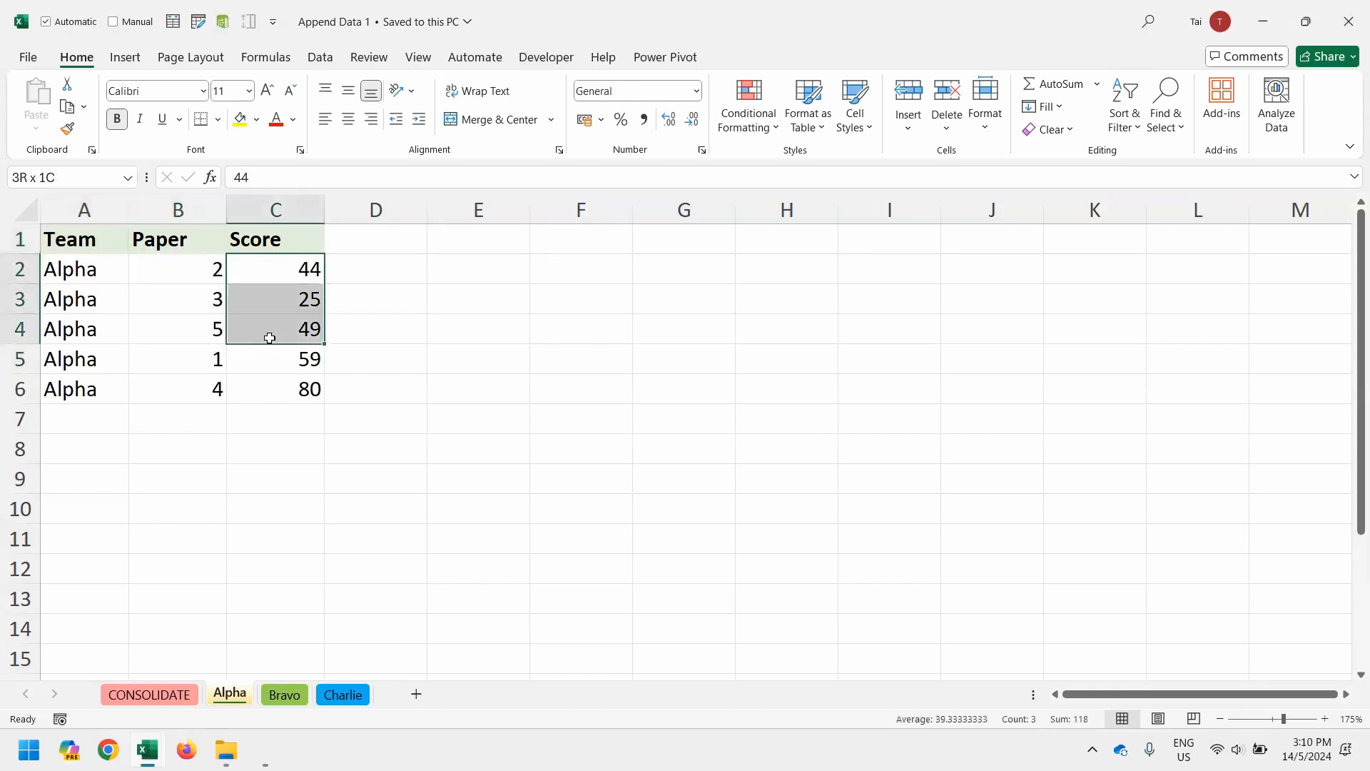
pyautogui.click(184, 307)
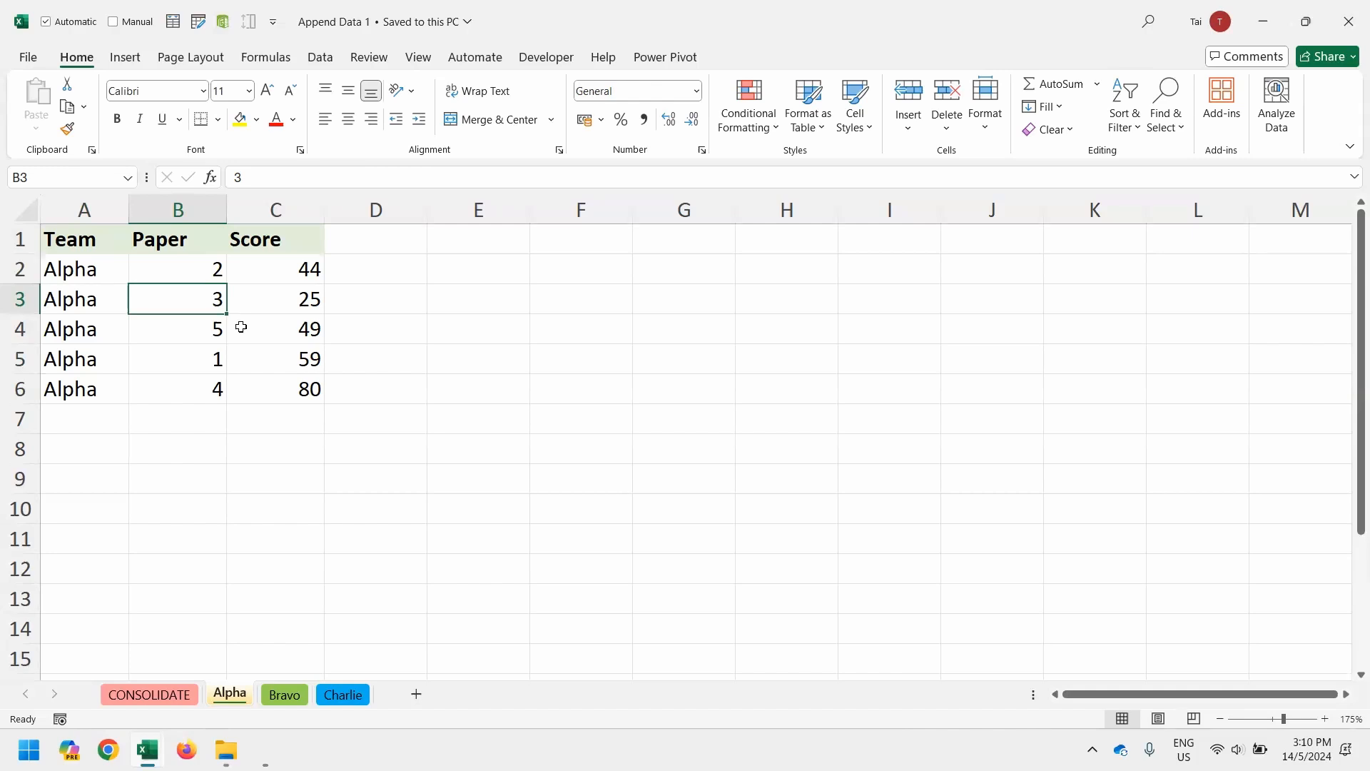
pyautogui.hotkey('ctrl', 't')
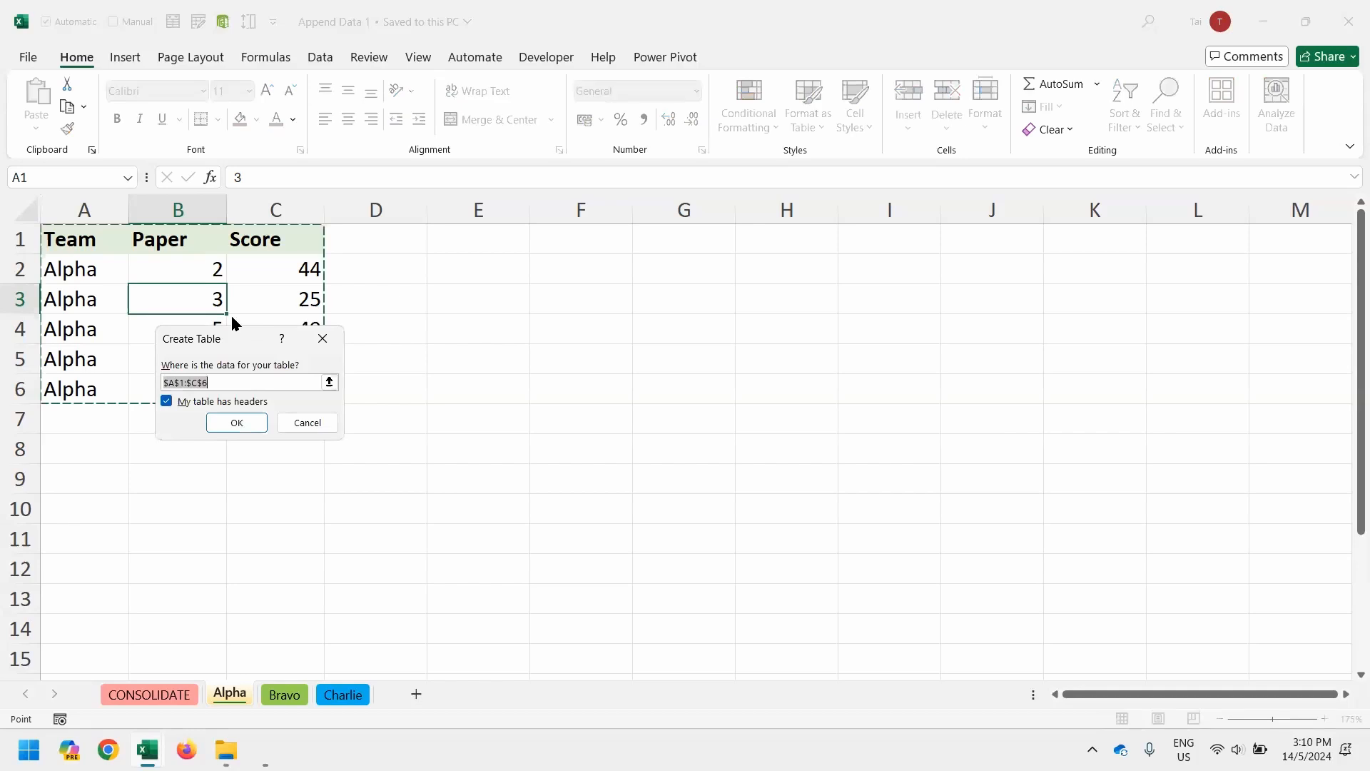
pyautogui.moveTo(245, 339); pyautogui.dragTo(199, 277)
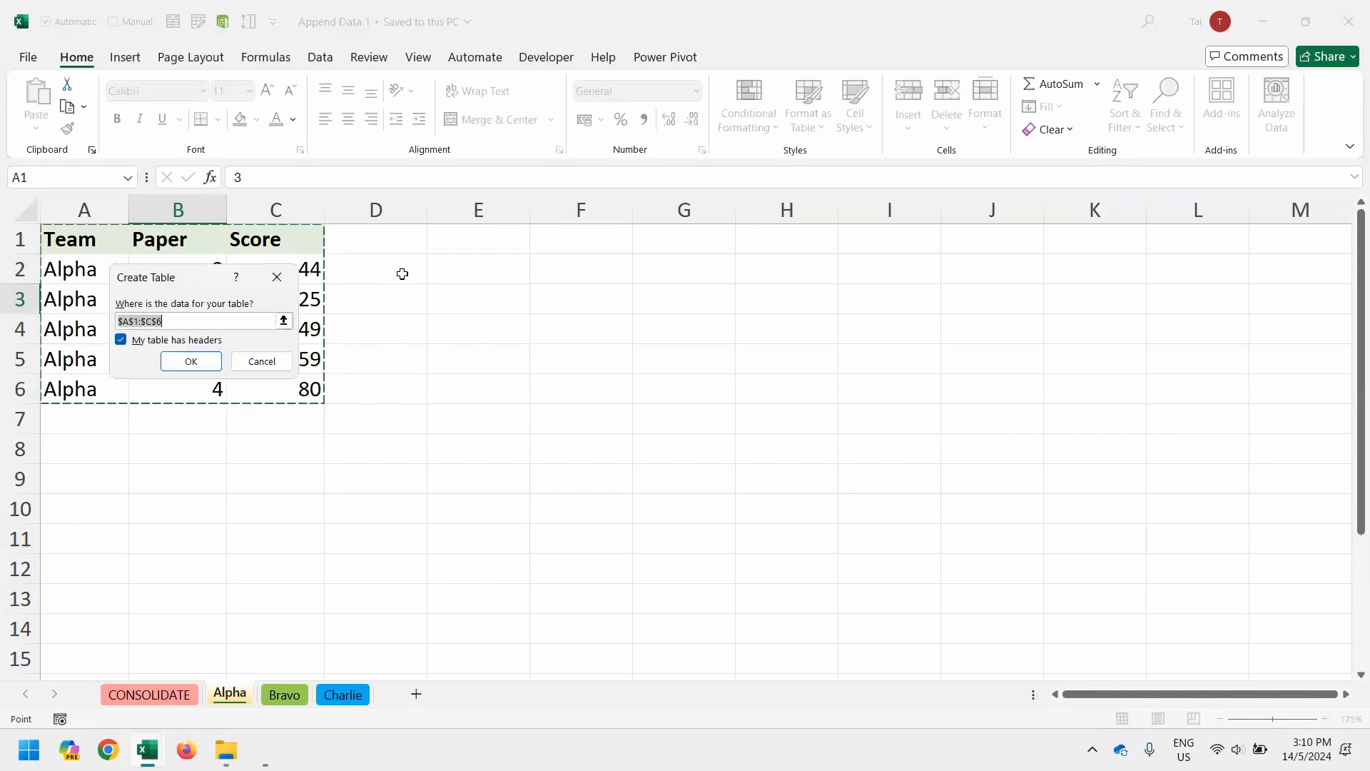
pyautogui.press('Return')
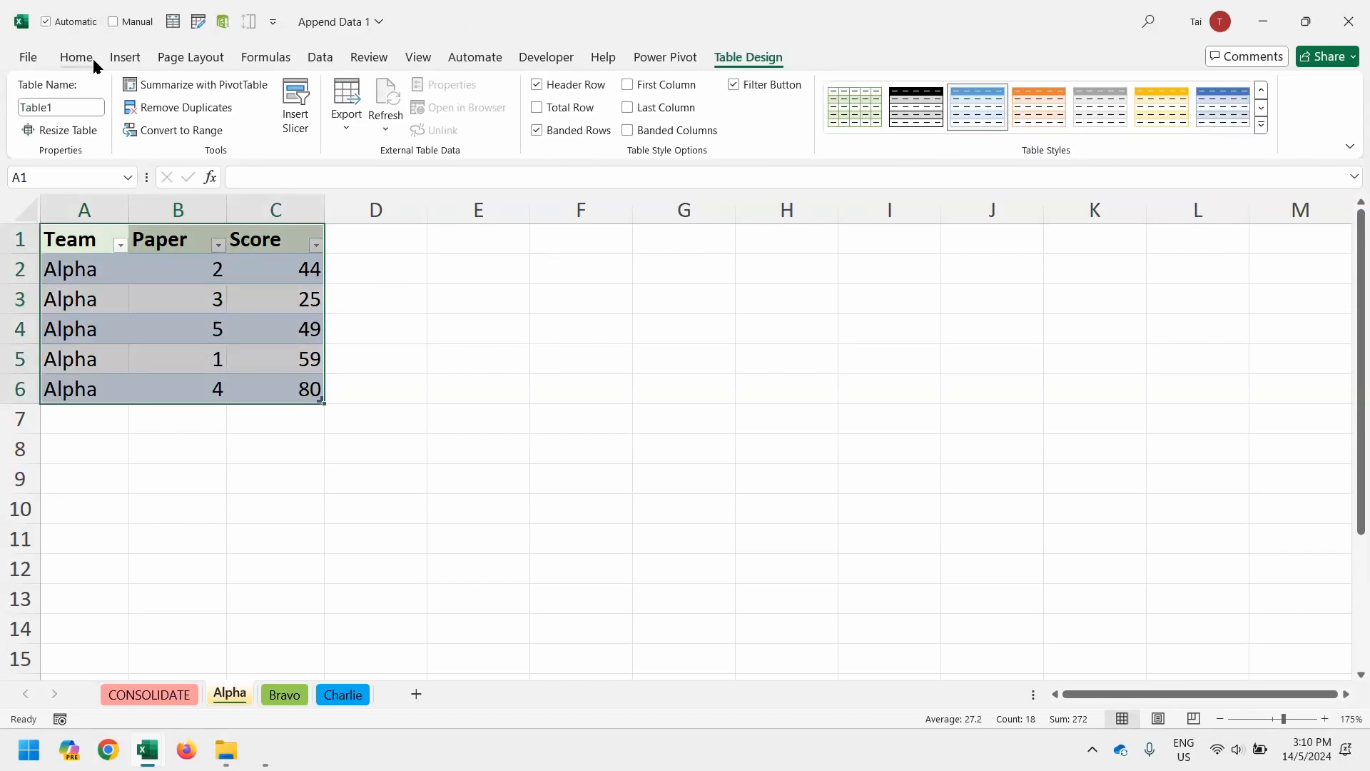
# Rename the table on the Alpha sheet as TableAlpha
pyautogui.click(85, 105)
pyautogui.click(85, 106)
pyautogui.press('BackSpace')
pyautogui.write('Alpha')
pyautogui.press('Return')
# Convert the range A1:C6 on the Bravo sheet into a table with headers and name it TableBravo
pyautogui.hotkey('ctrl', 'pagedown')
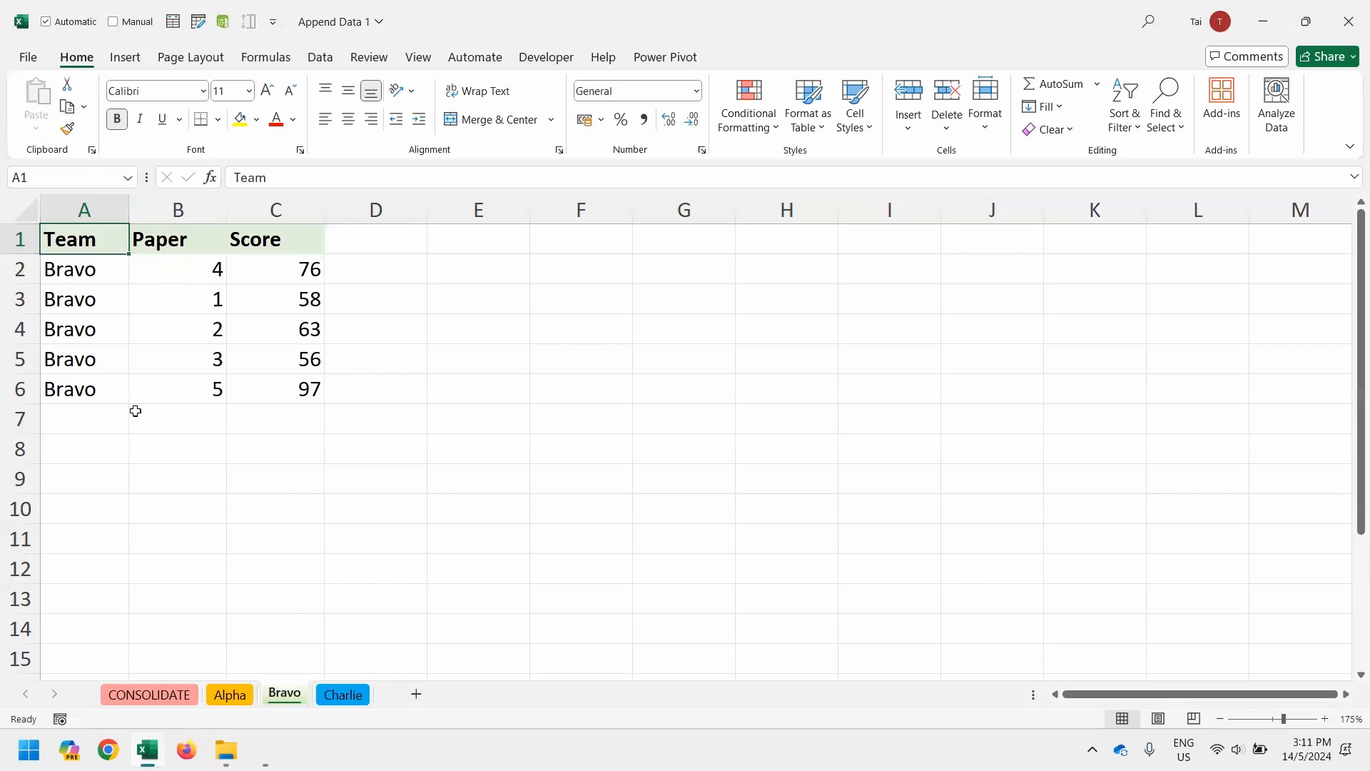
pyautogui.hotkey('ctrl', 't')
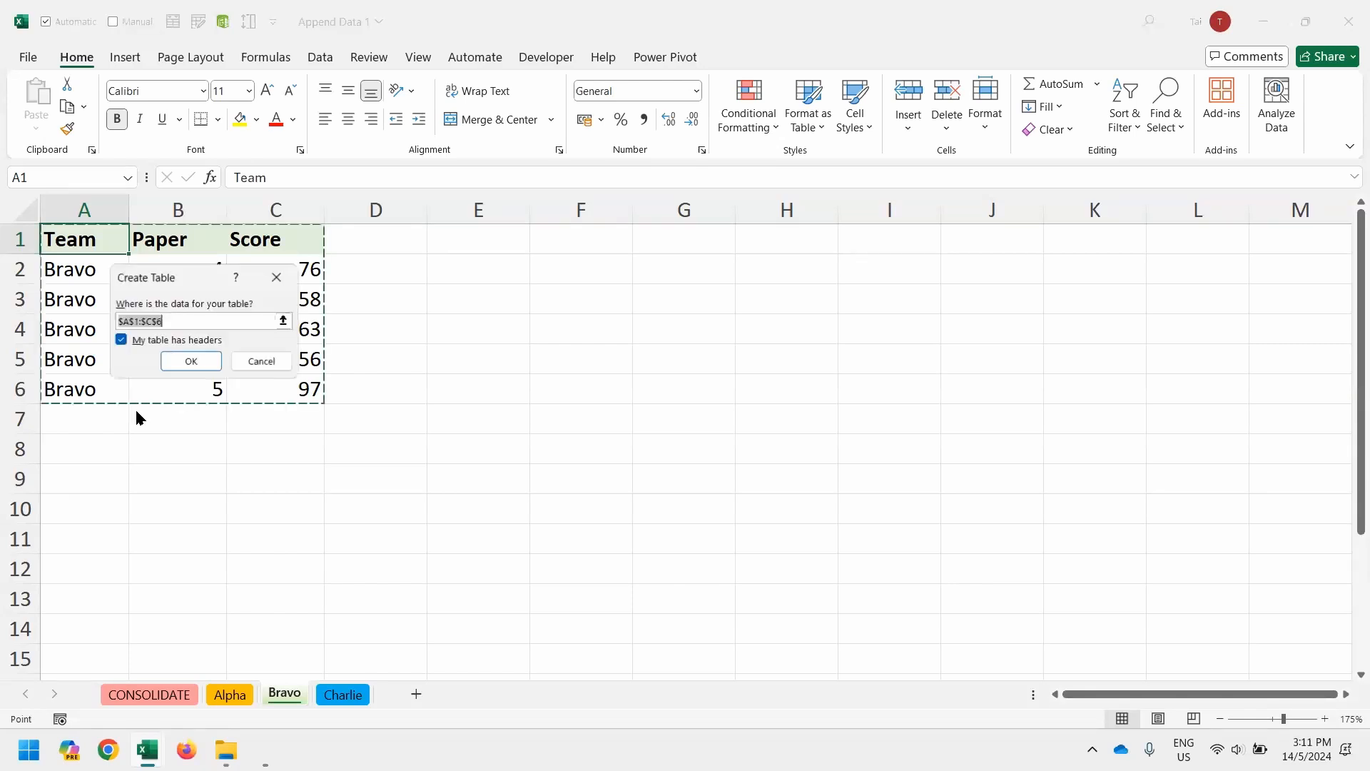
pyautogui.press('Return')
pyautogui.click(68, 108)
pyautogui.click(67, 108)
pyautogui.press('BackSpace')
pyautogui.write('Bravo')
pyautogui.press('Return')
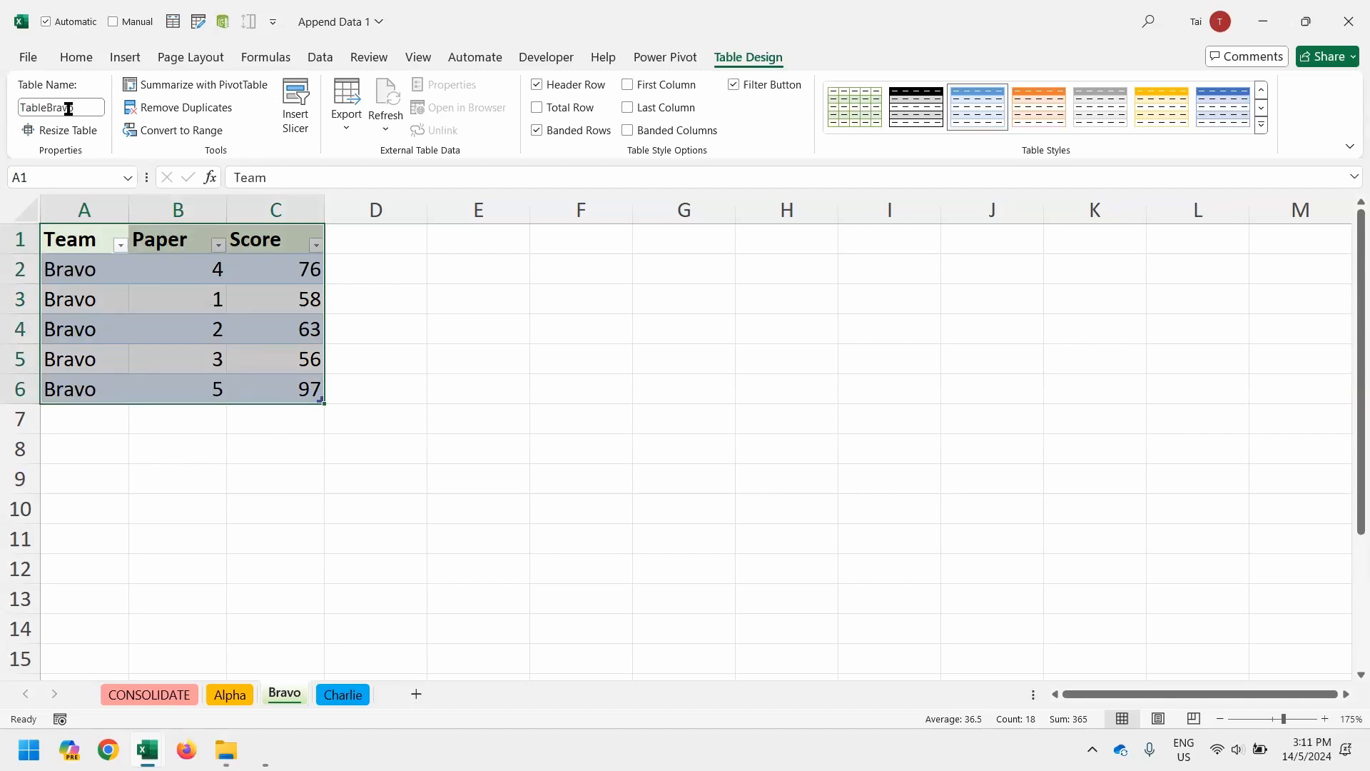
# Convert the range A1:C6 on the Charlie sheet into a table with headers and name it TableCharlie
pyautogui.hotkey('ctrl', 'pagedown')
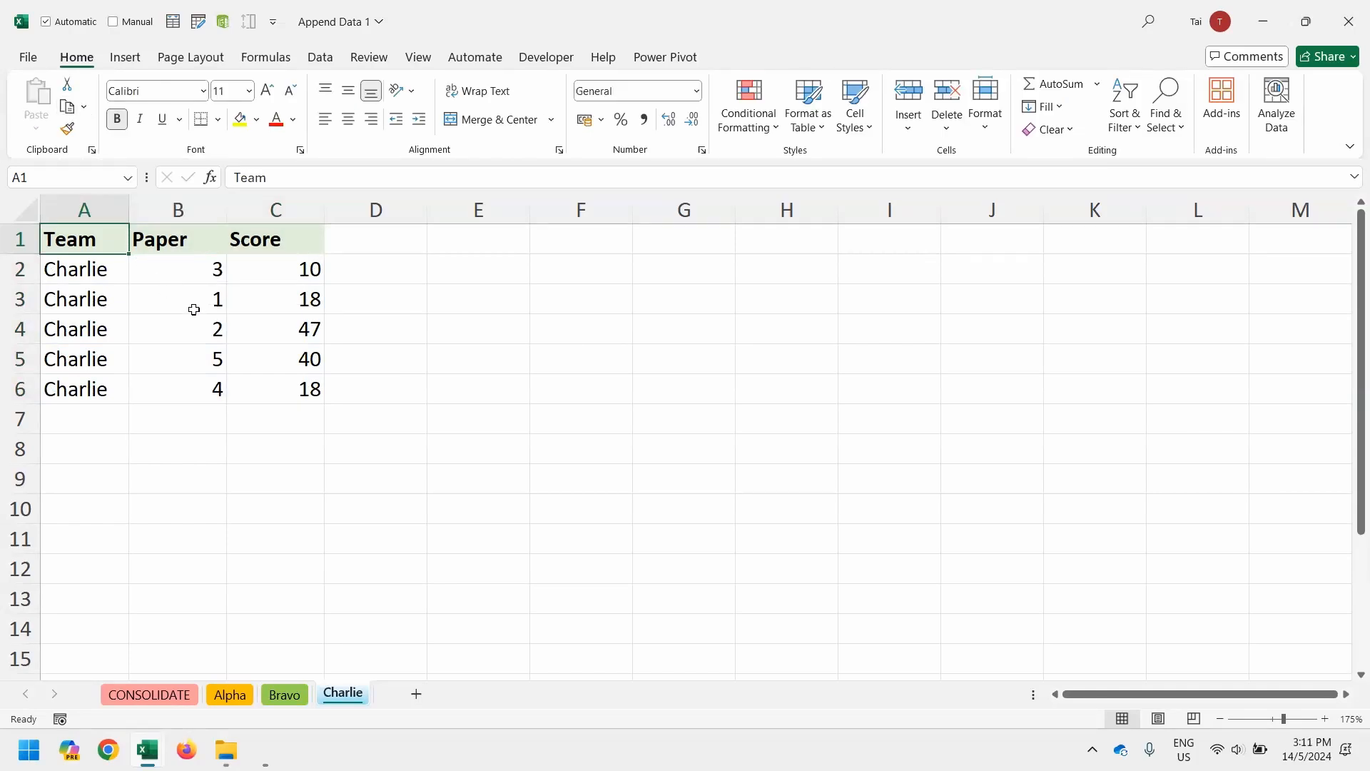
pyautogui.hotkey('ctrl', 't')
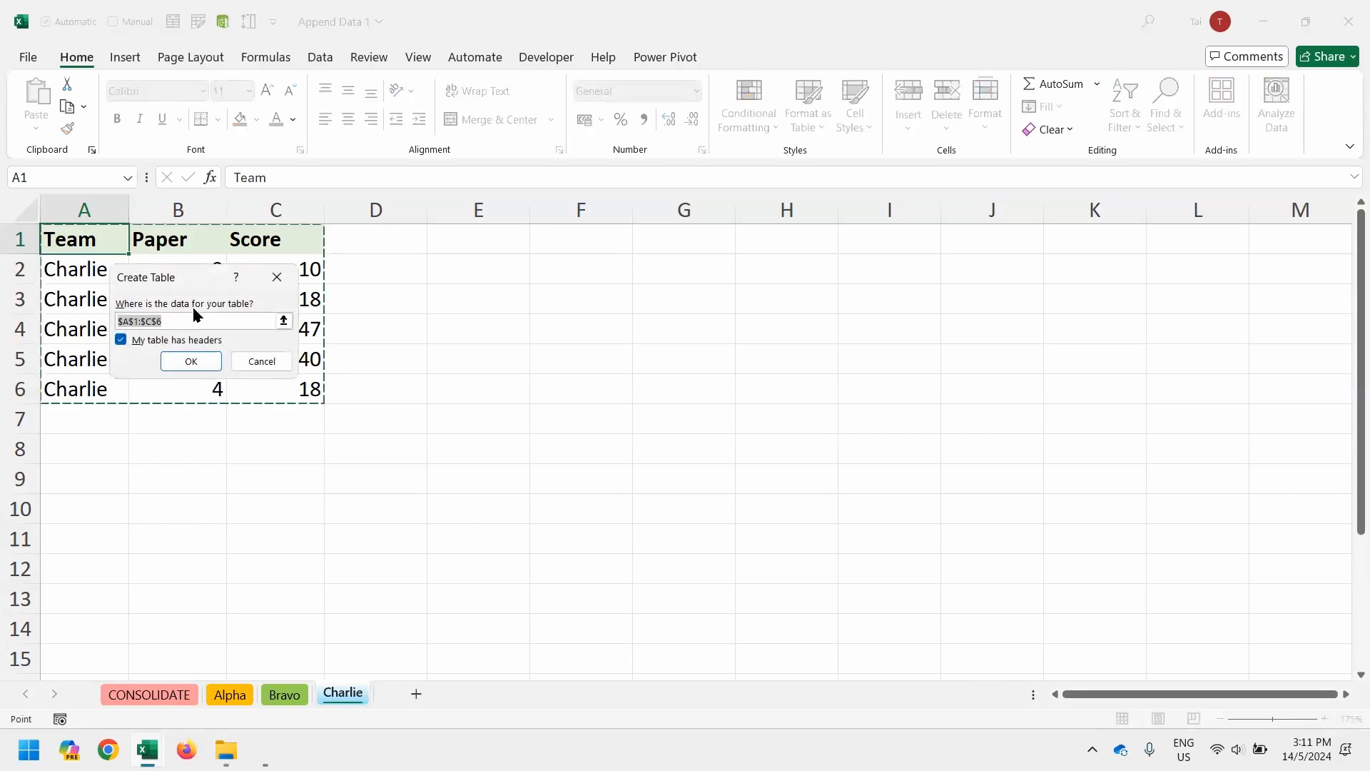
pyautogui.press('Return')
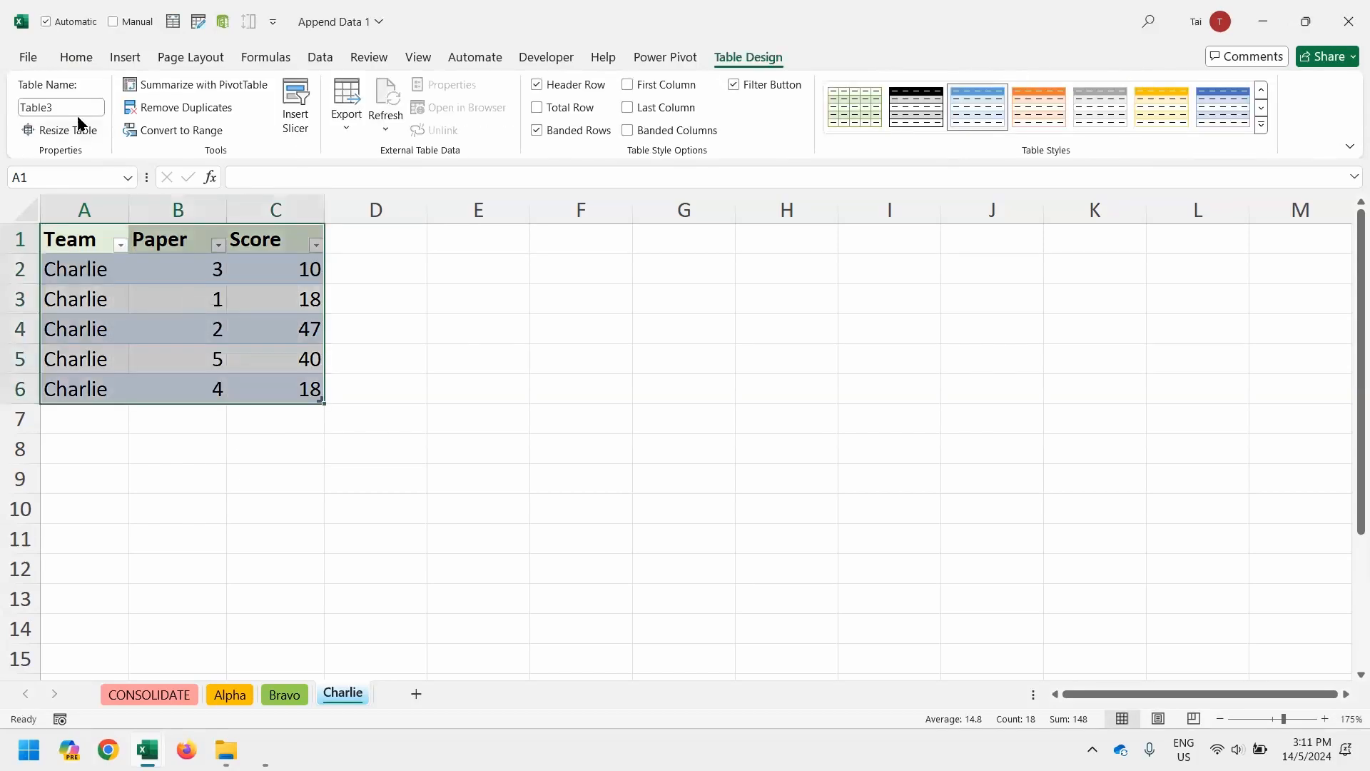
pyautogui.click(75, 110)
pyautogui.press('BackSpace')
pyautogui.write('Cha')
pyautogui.press('BackSpace')
pyautogui.press('BackSpace')
pyautogui.write('harlie')
pyautogui.press('Return')
# Bring TableAlpha from the Alpha sheet into the Power Query Editor as a query
pyautogui.hotkey('ctrl', 'pageup')
pyautogui.hotkey('ctrl', 'pageup')
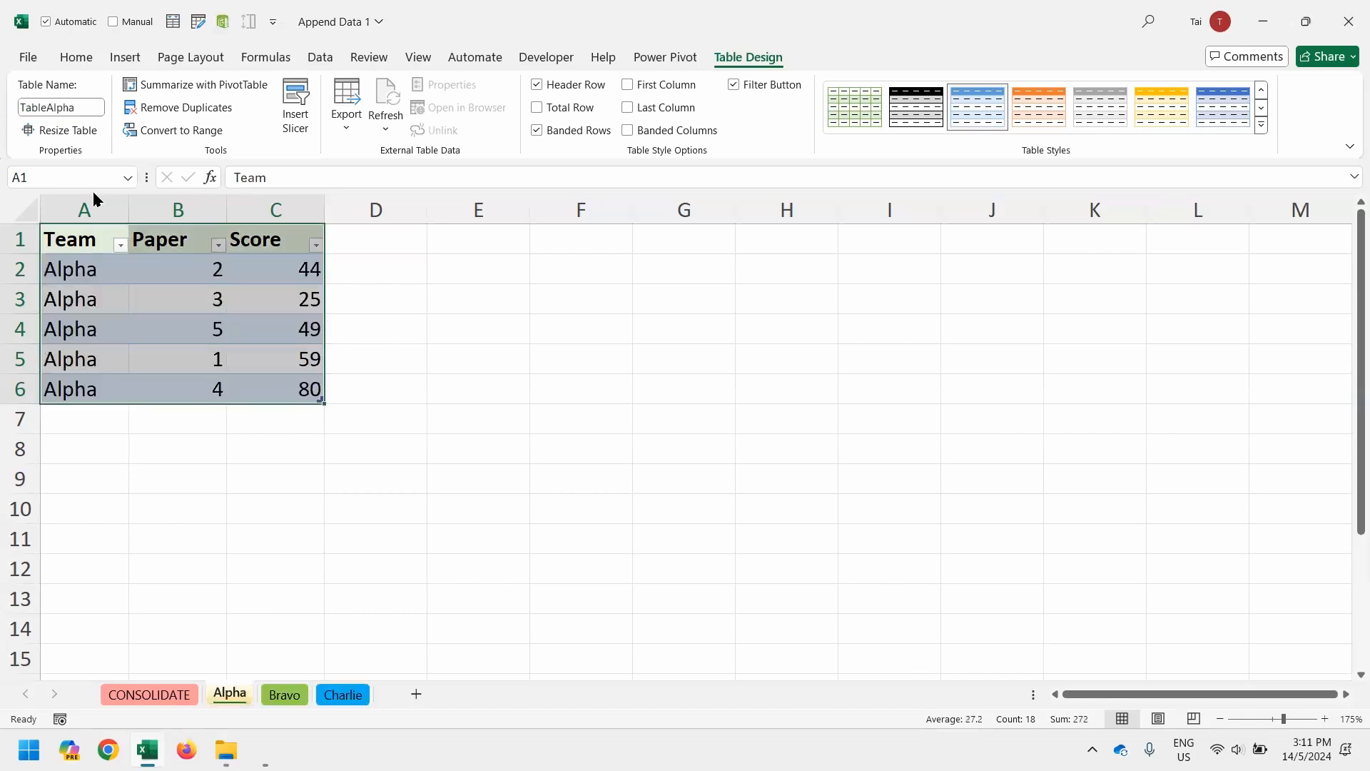
pyautogui.click(136, 258)
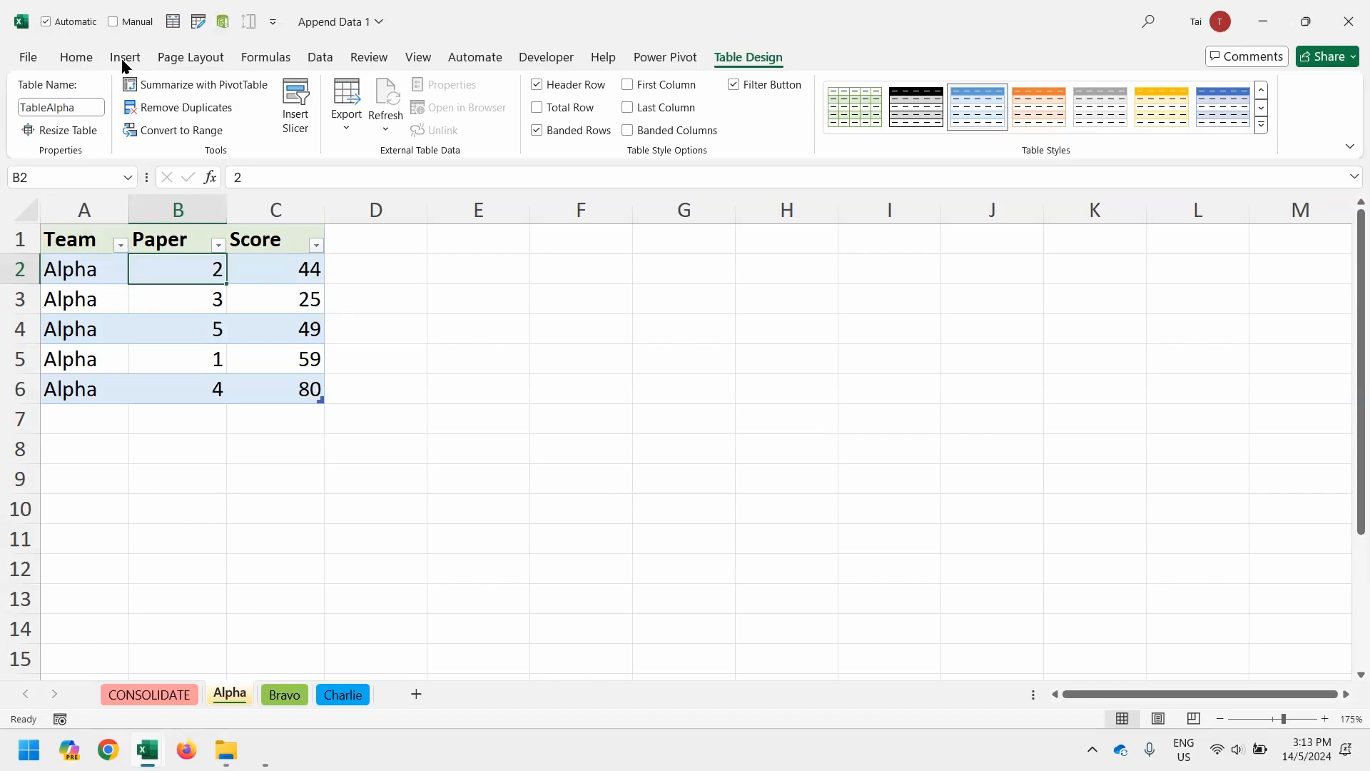
pyautogui.click(322, 63)
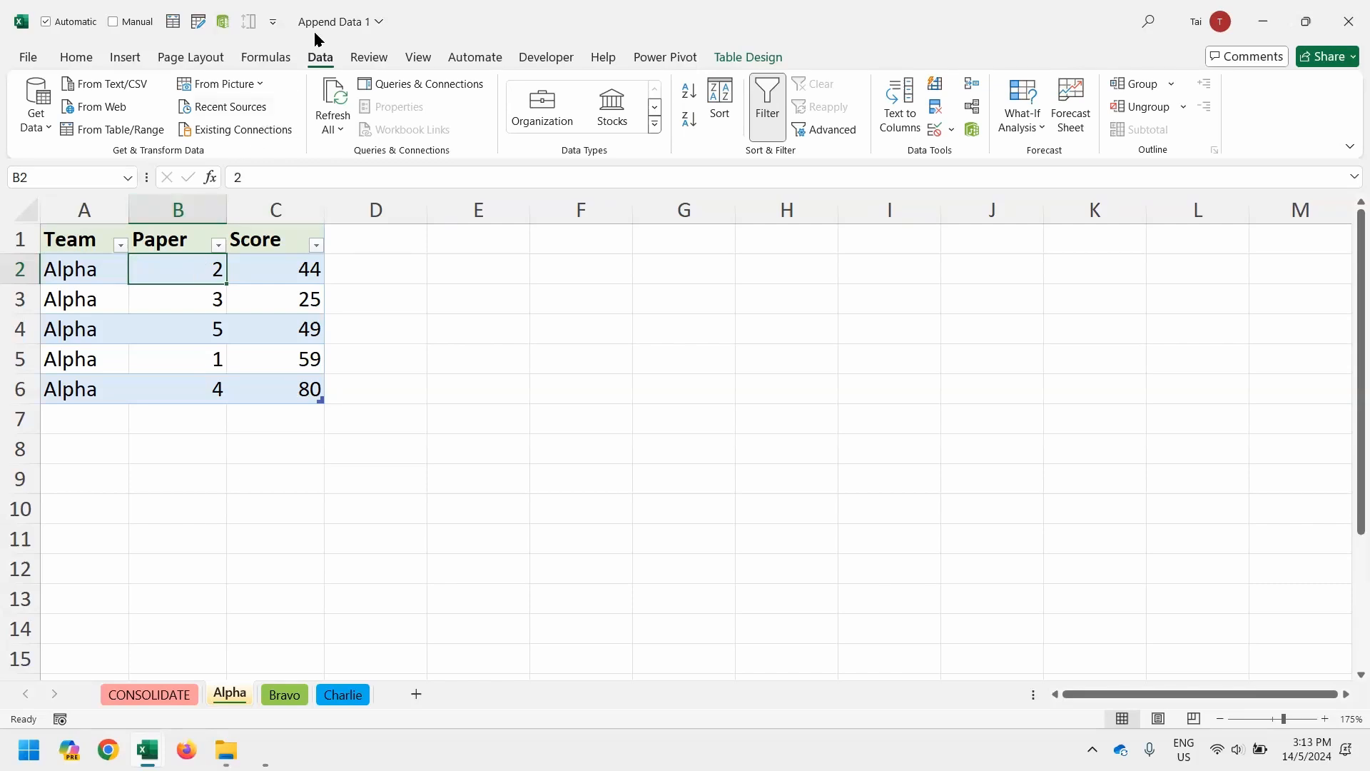
pyautogui.click(137, 133)
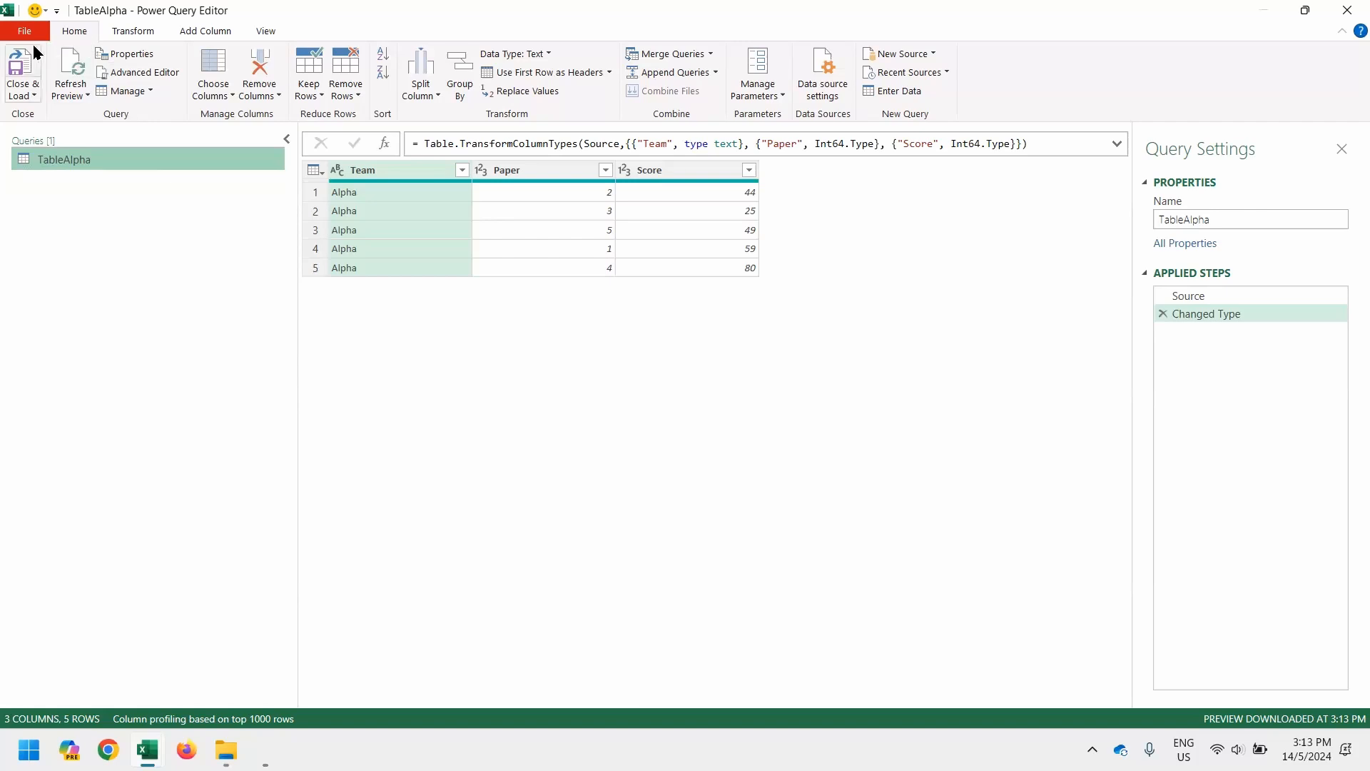
# Close the Power Query Editor and load the TableAlpha query as a connection only
pyautogui.click(26, 98)
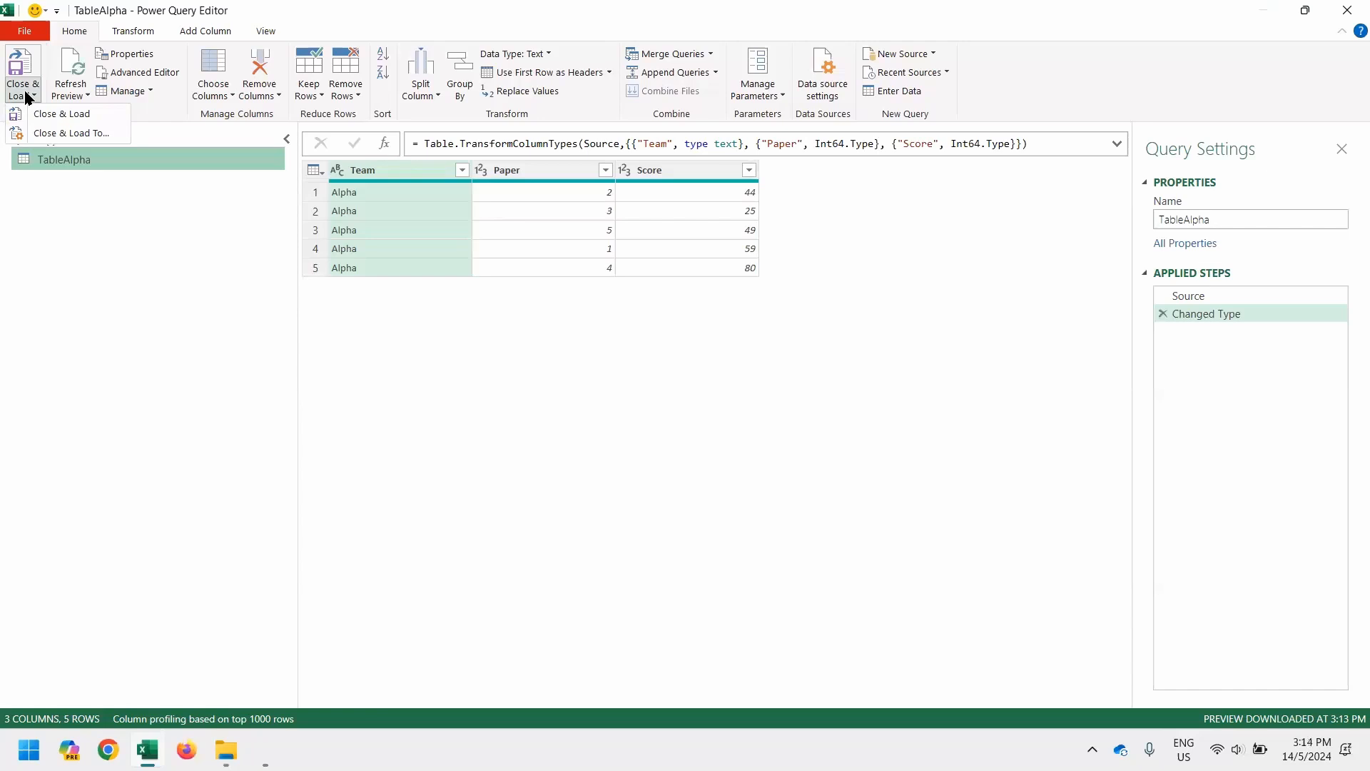
pyautogui.click(61, 136)
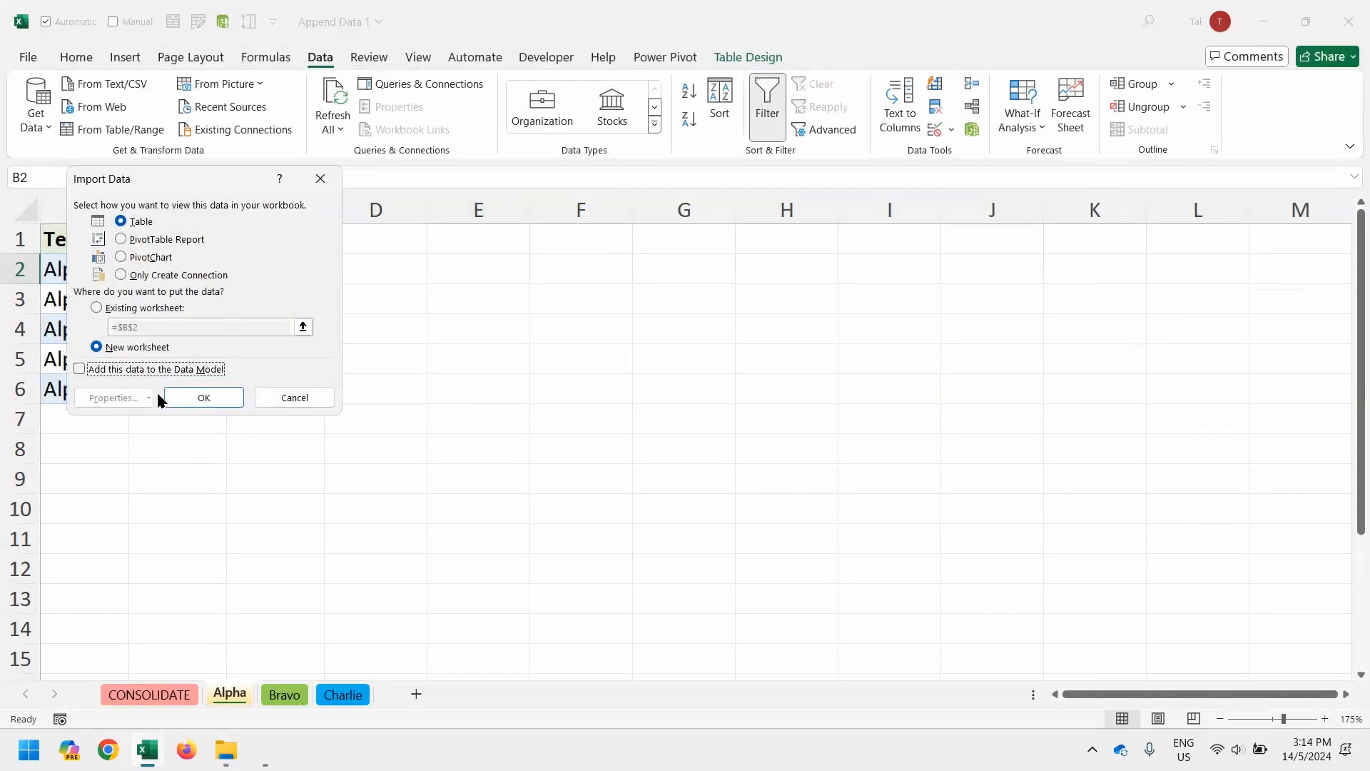
pyautogui.click(205, 276)
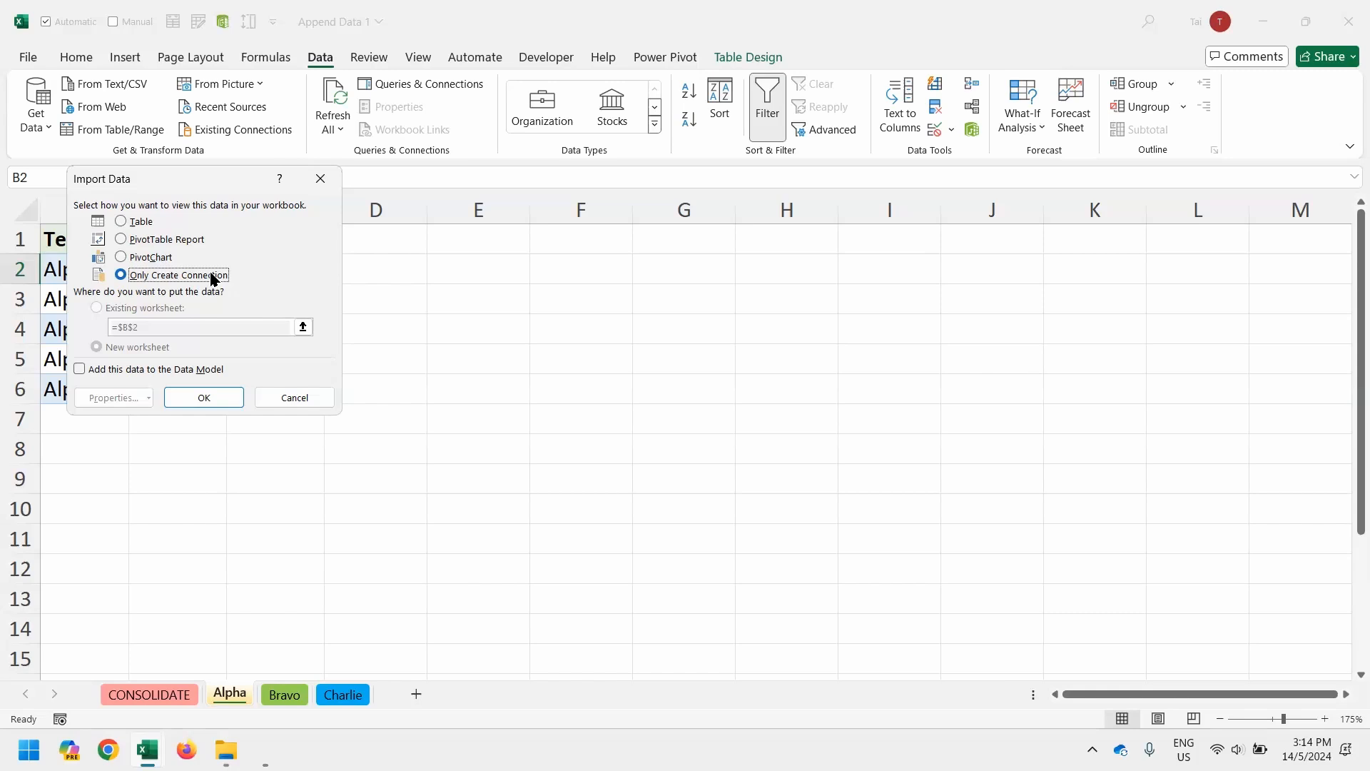
pyautogui.press('Return')
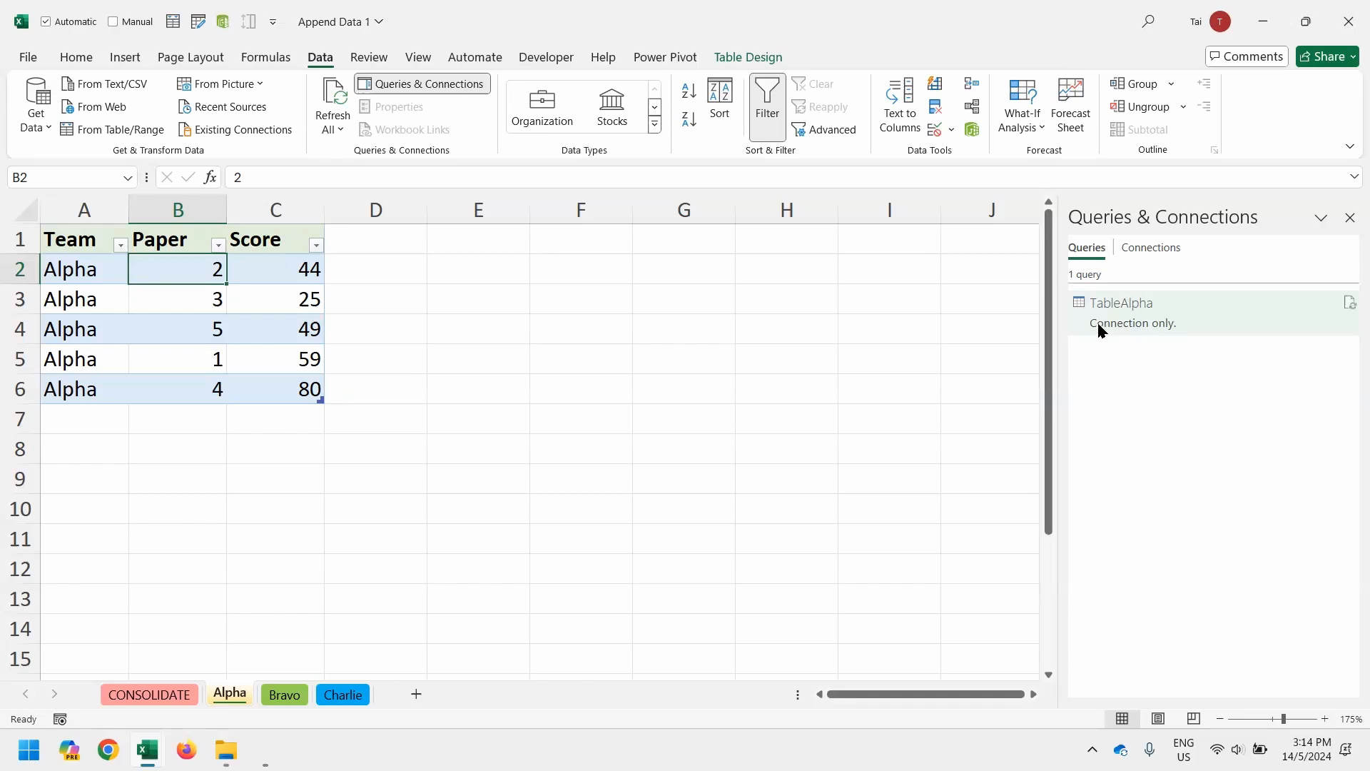
pyautogui.moveTo(1100, 330)
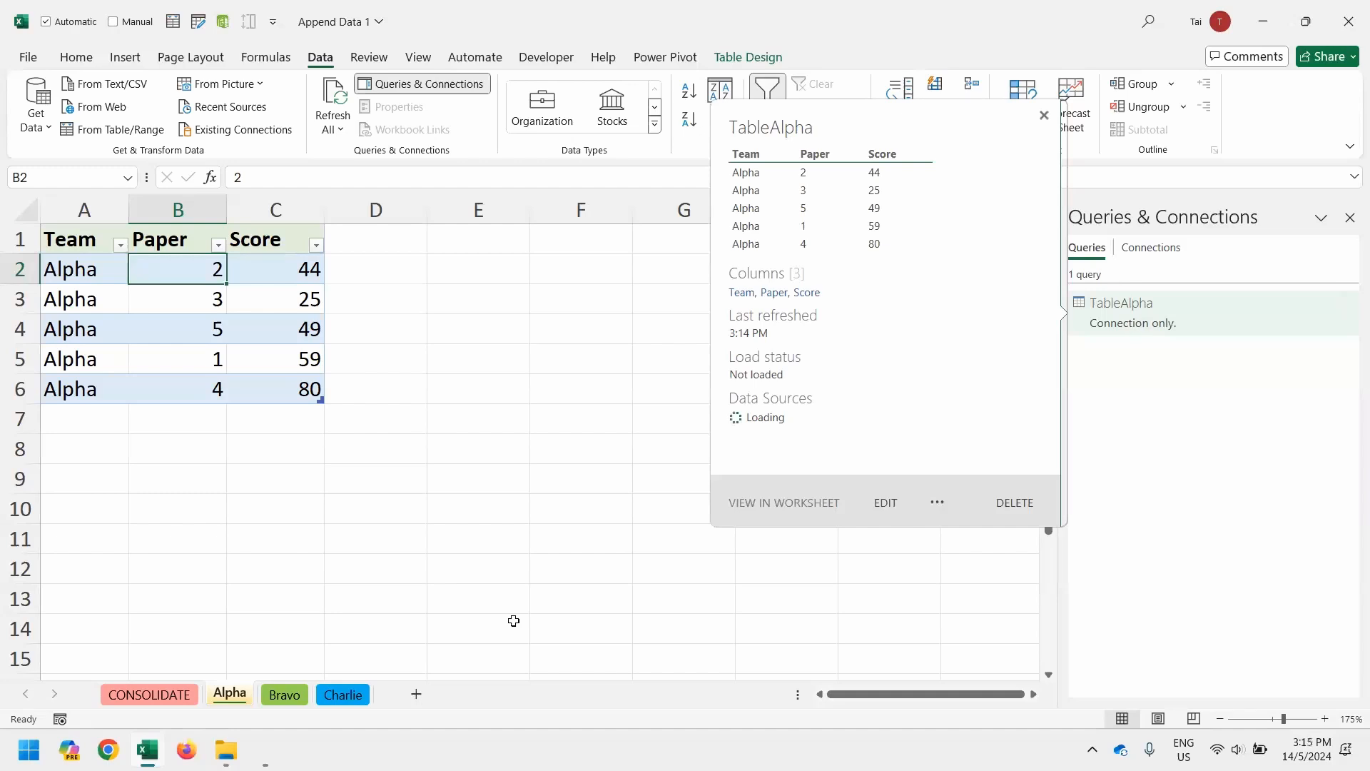
# Bring TableBravo from the Bravo sheet into the Power Query Editor as a query
pyautogui.click(292, 698)
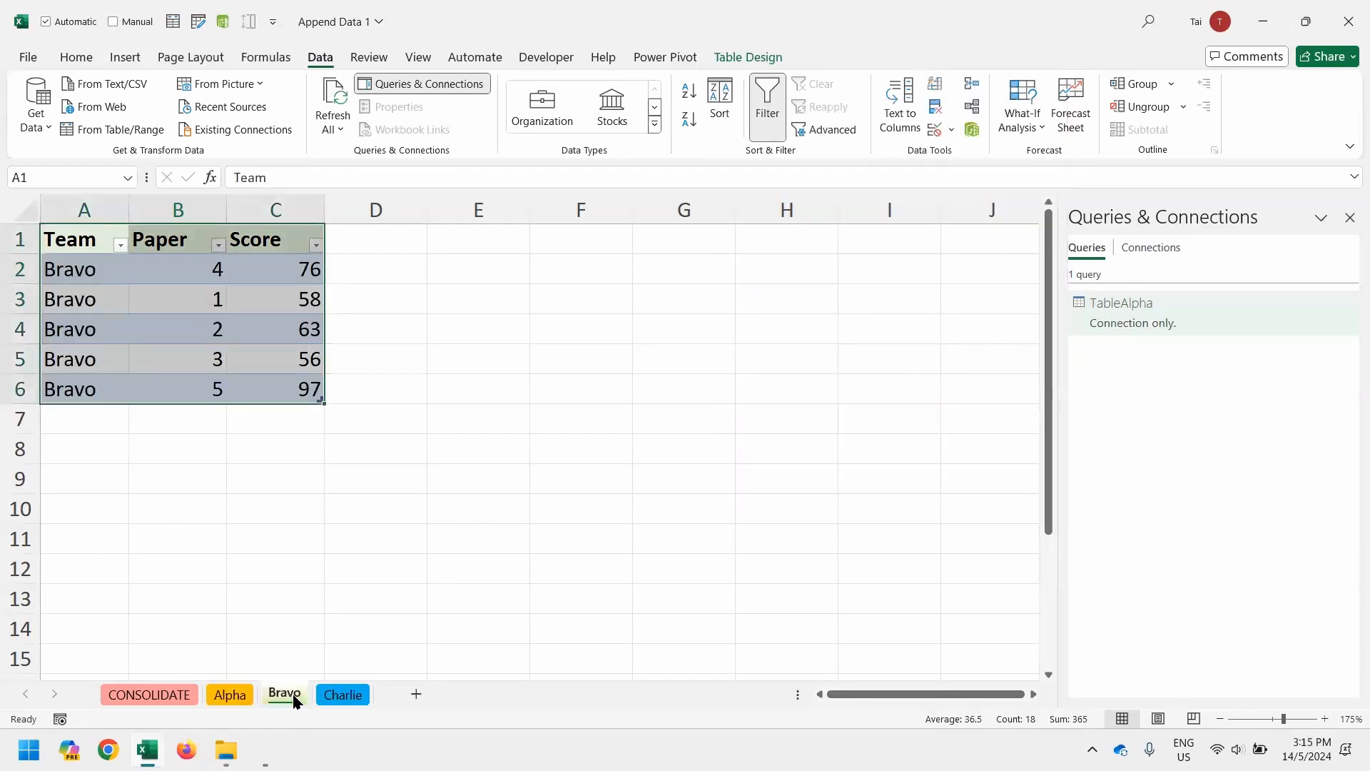
pyautogui.click(155, 327)
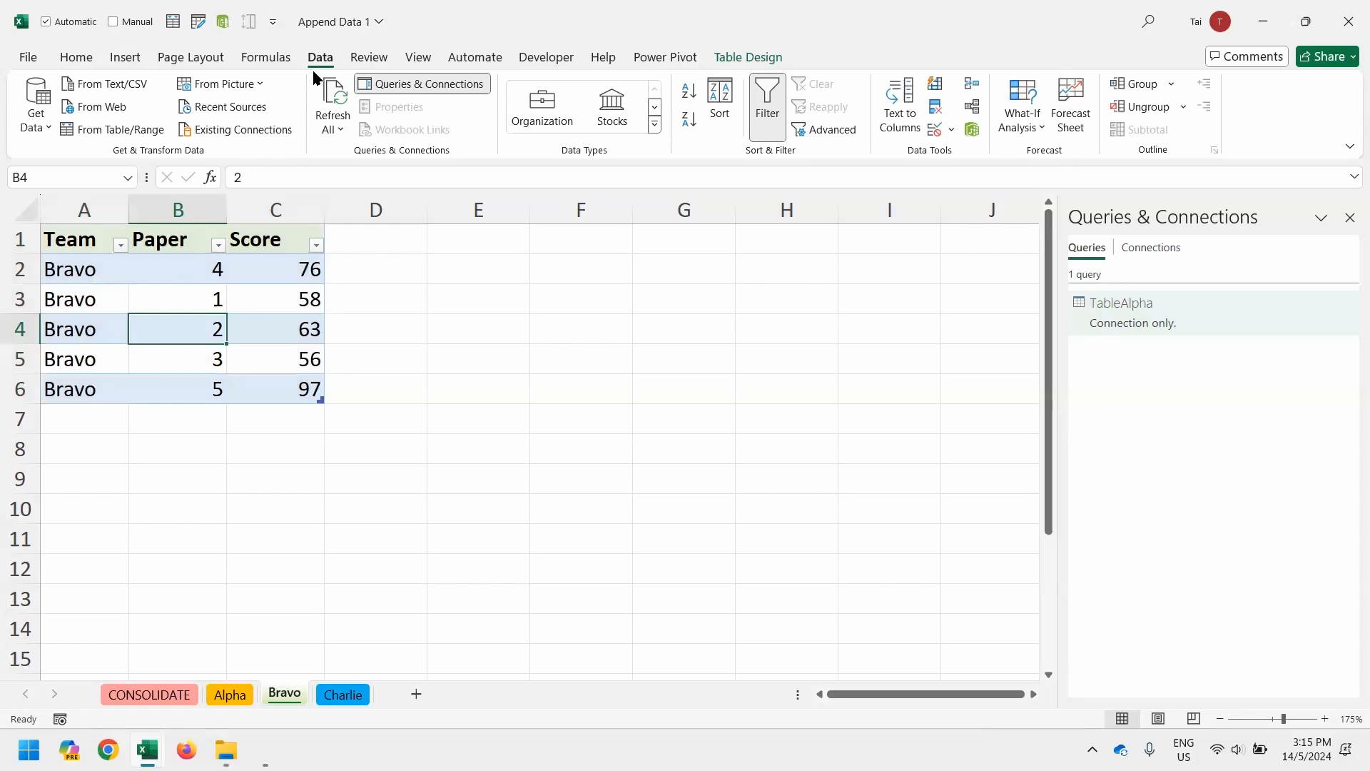
pyautogui.click(137, 134)
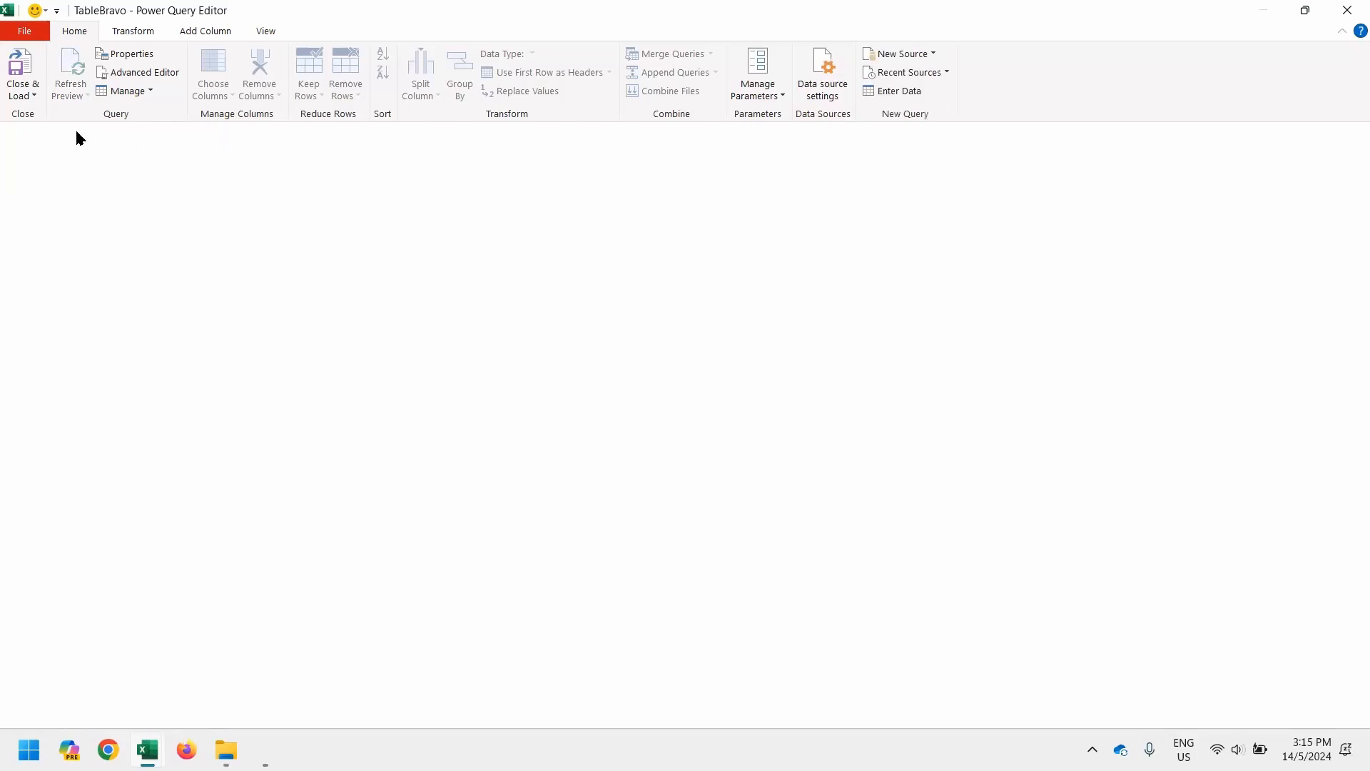
# Close the Power Query Editor and load the TableBravo query as a connection only
pyautogui.click(24, 96)
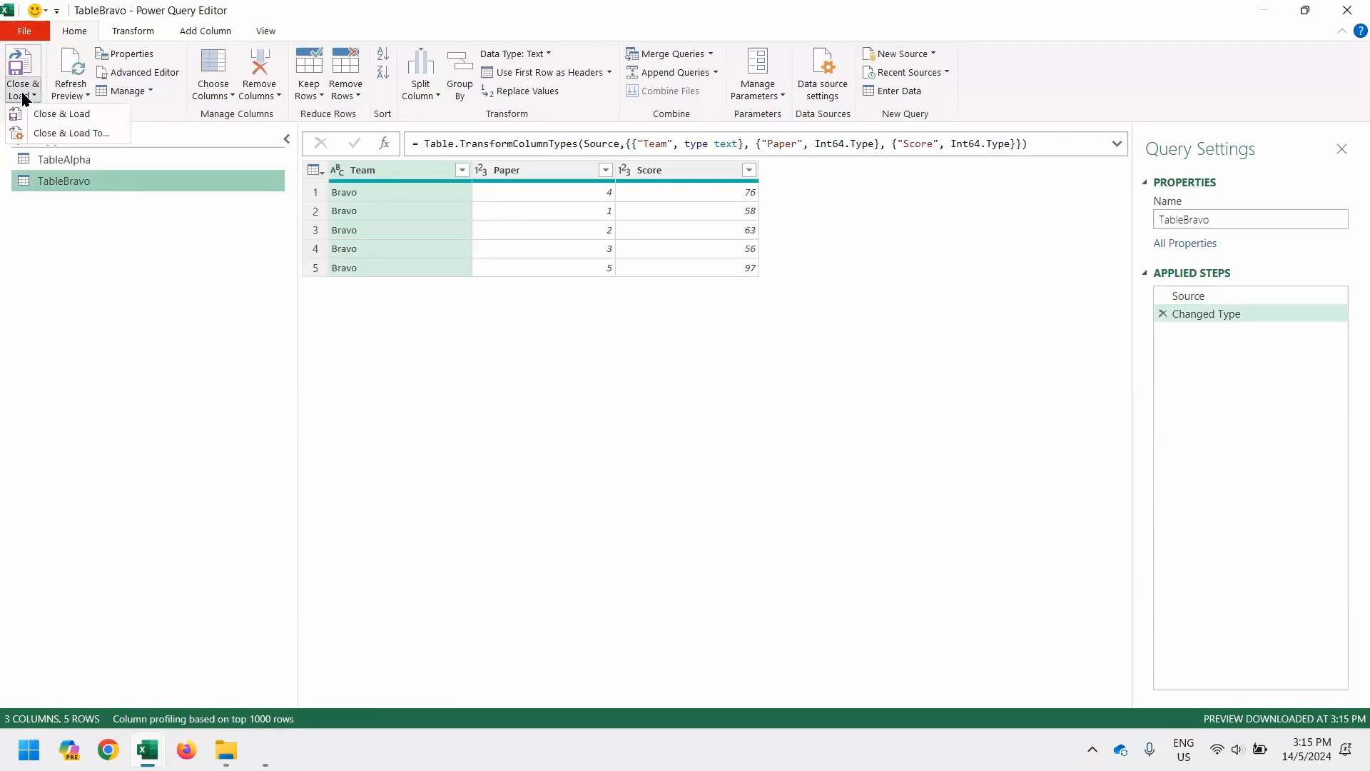
pyautogui.click(37, 134)
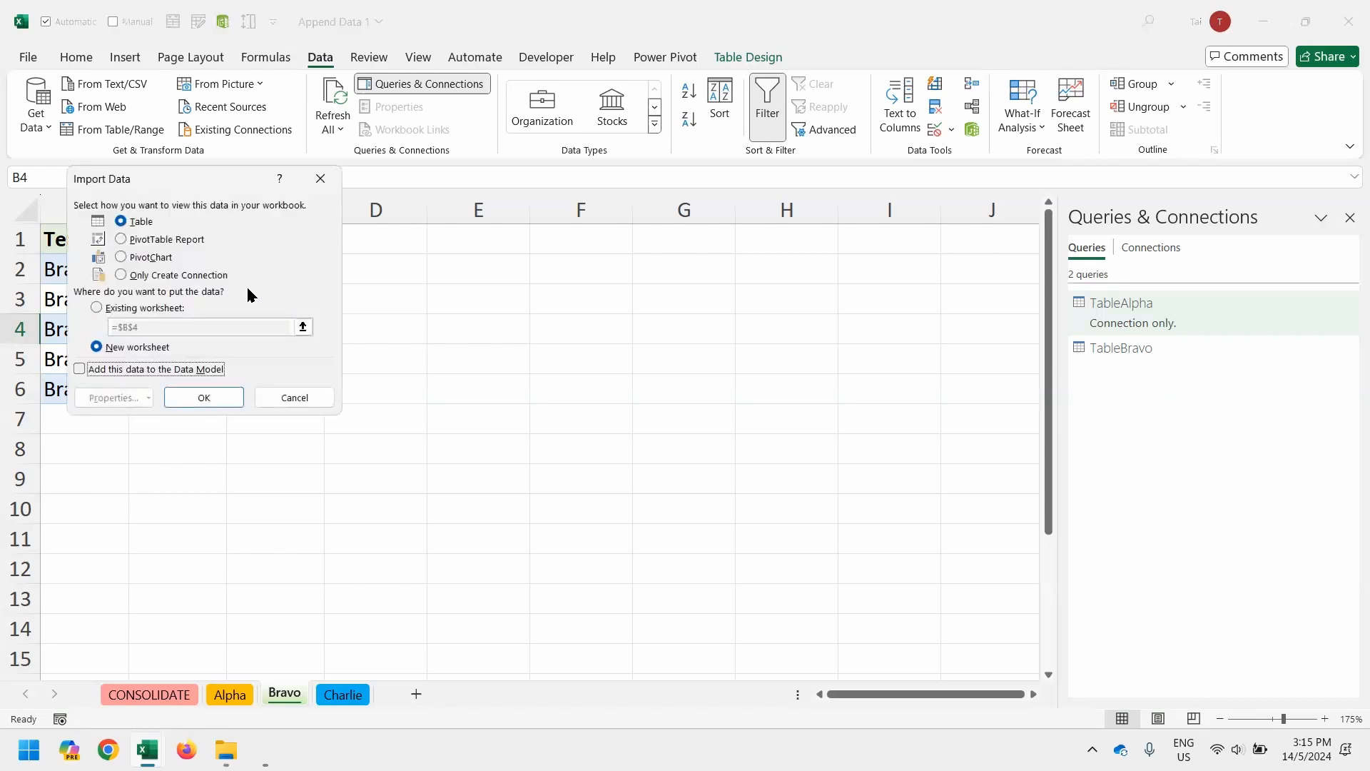
pyautogui.click(210, 277)
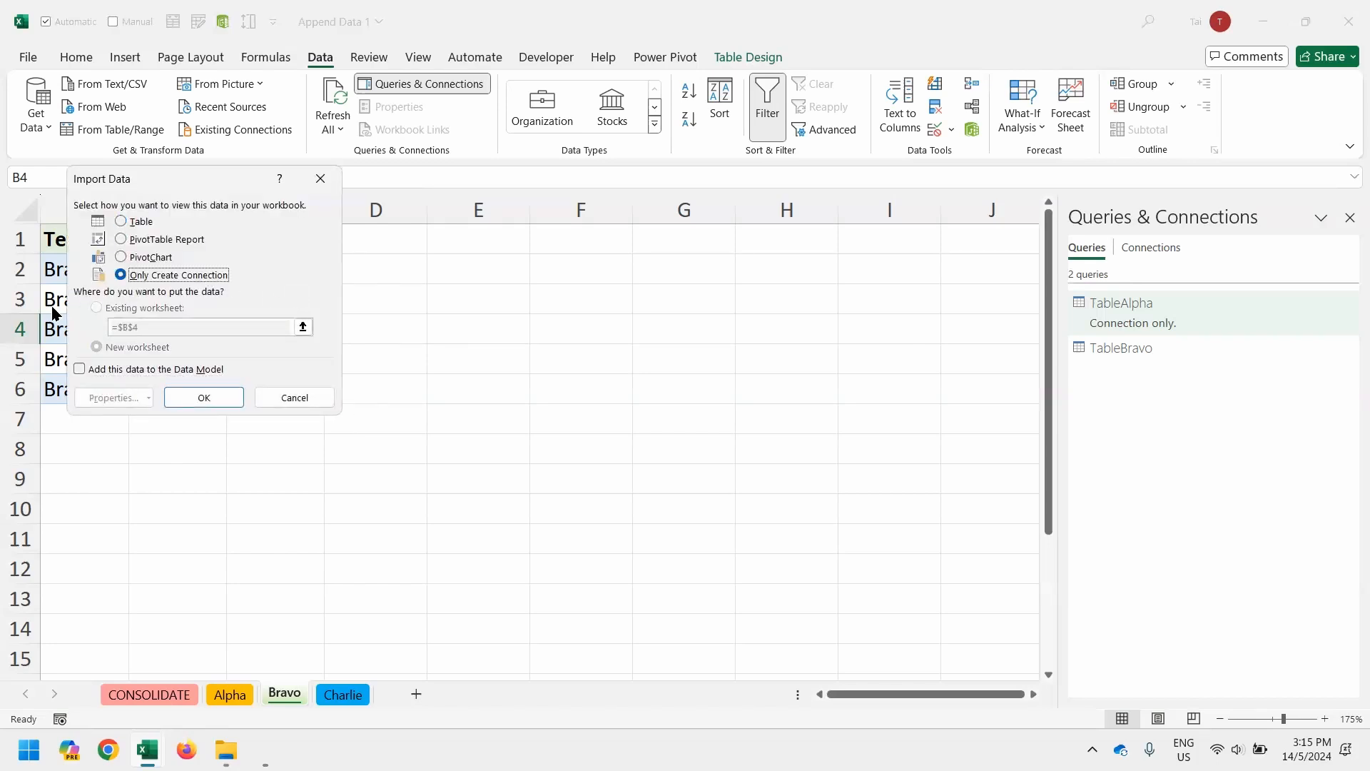
pyautogui.press('Return')
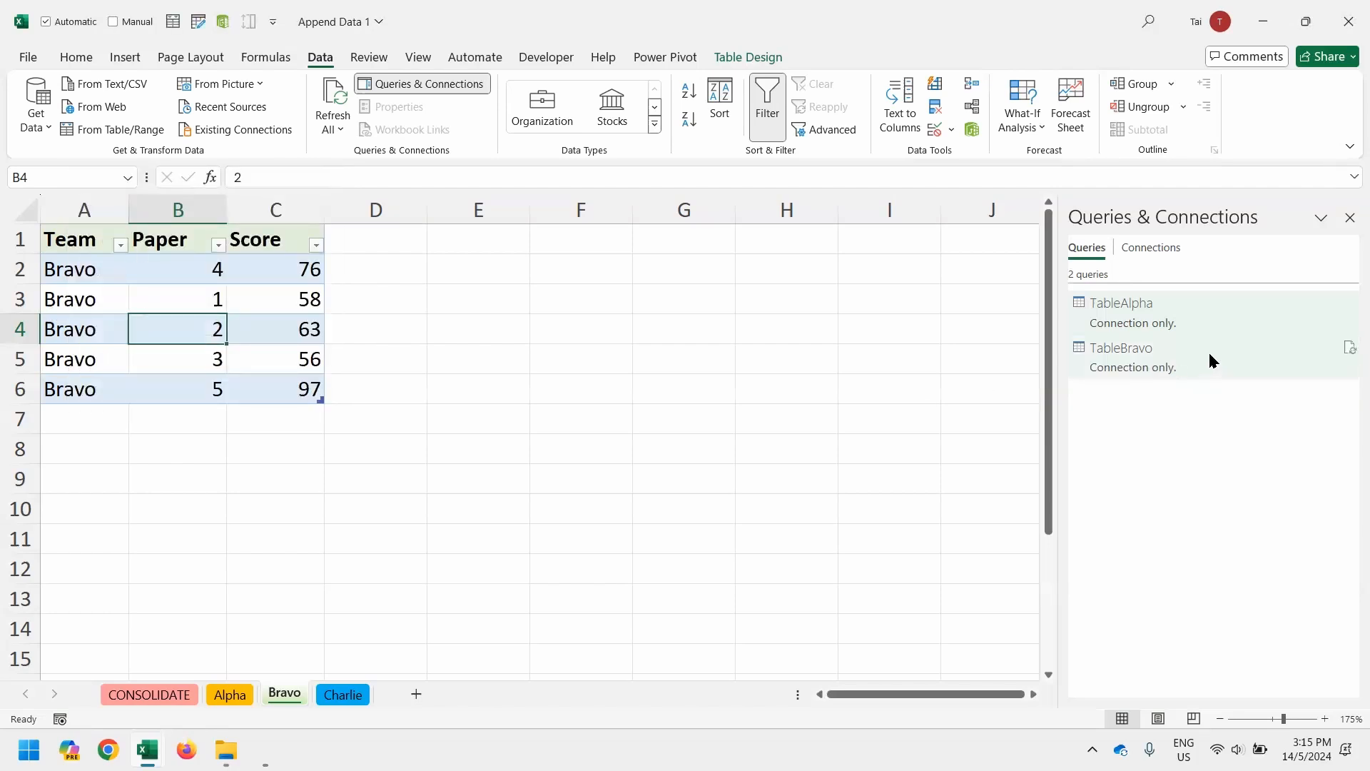
pyautogui.moveTo(1210, 350)
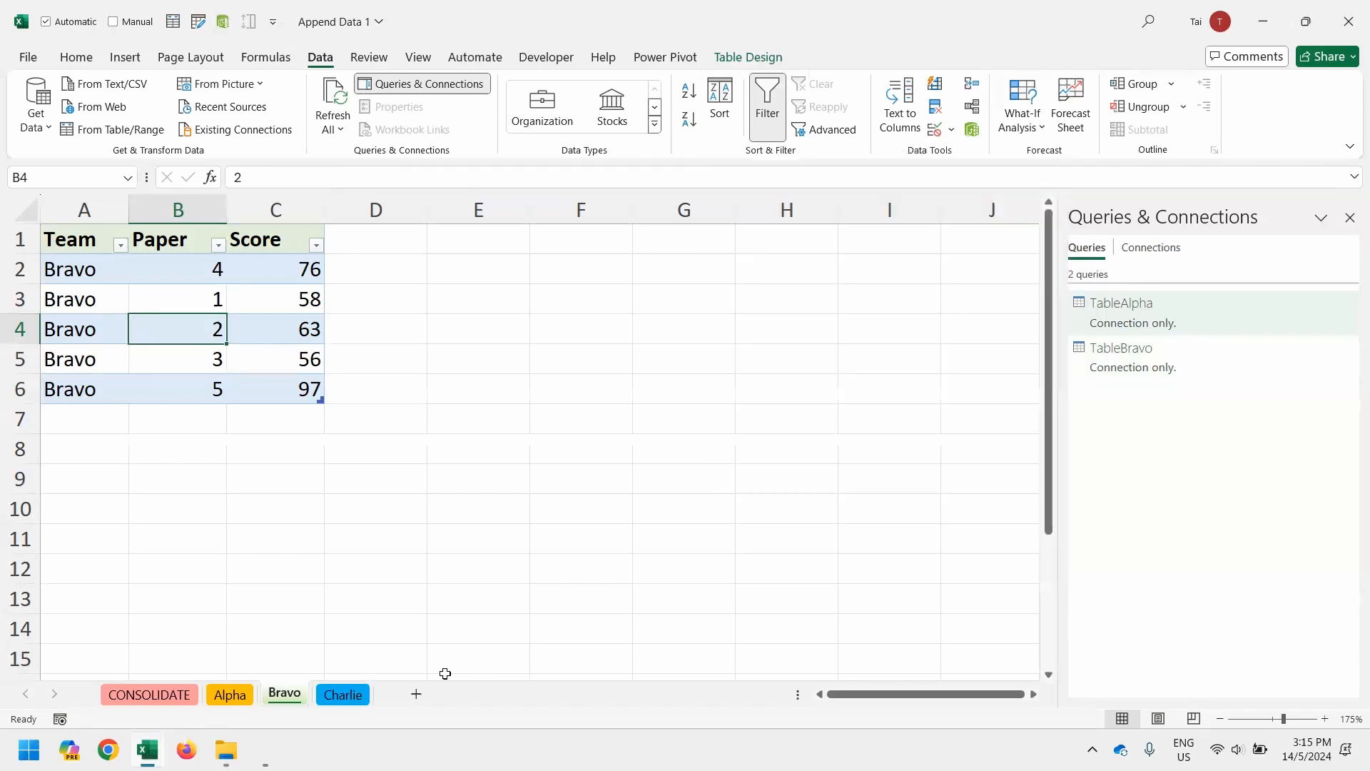
# Bring TableCharlie from the Charlie sheet into the Power Query Editor as a query
pyautogui.click(343, 695)
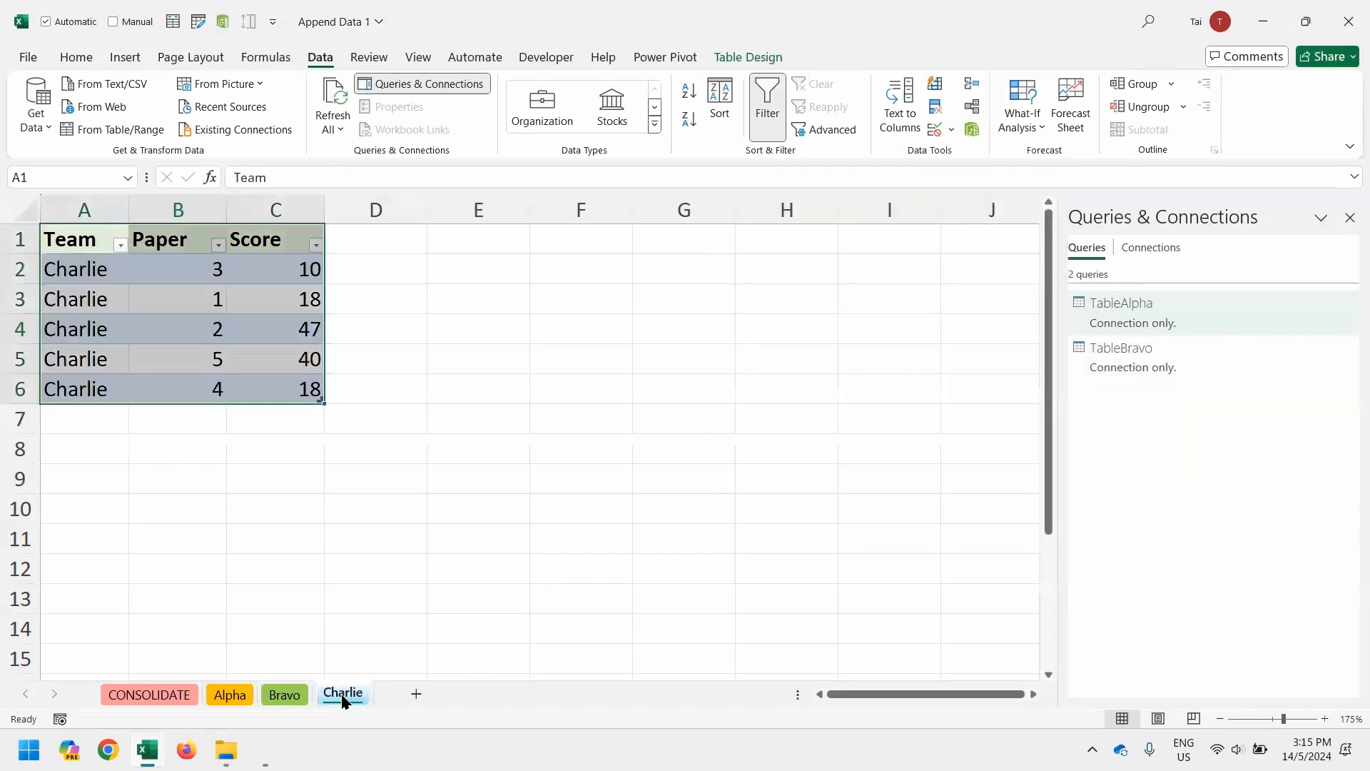
pyautogui.click(199, 318)
pyautogui.click(120, 131)
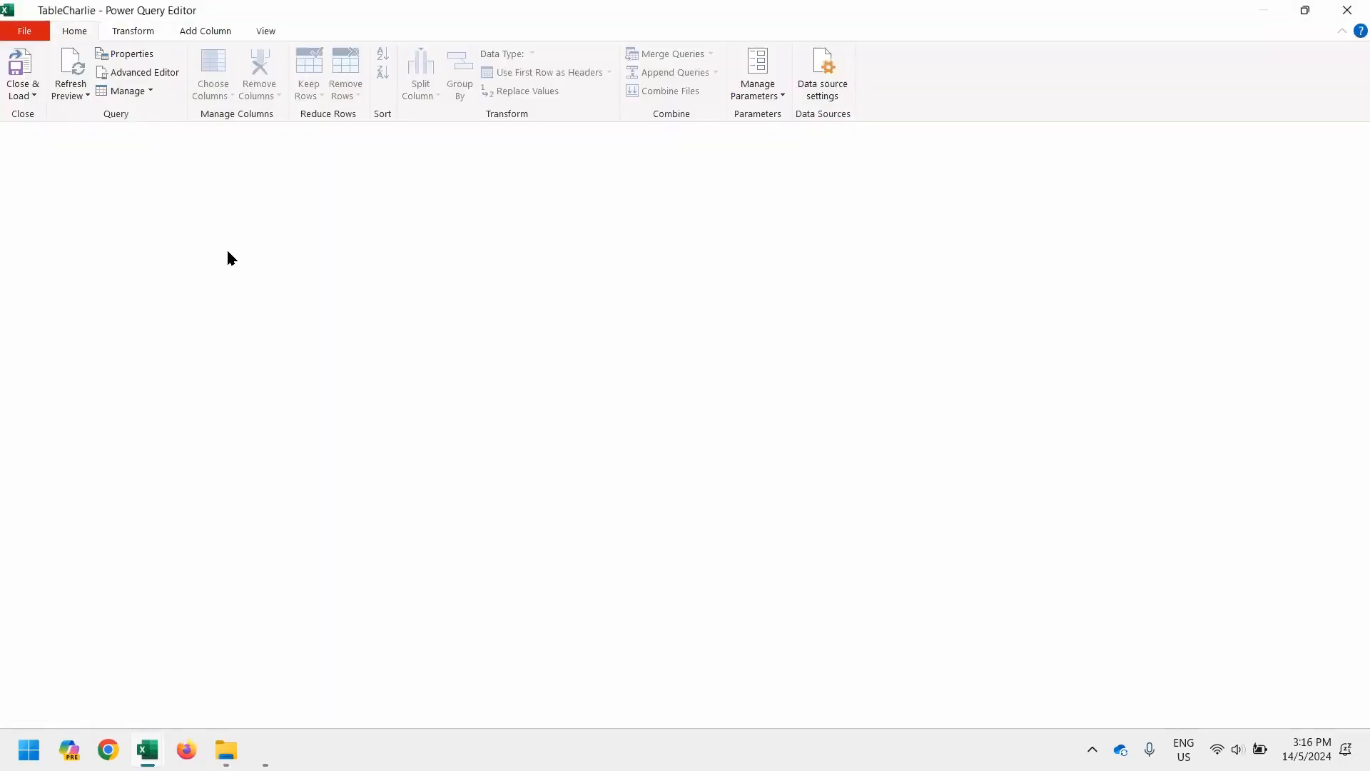
# Close the Power Query Editor and load the TableCharlie query as a connection only
pyautogui.click(24, 97)
pyautogui.click(33, 134)
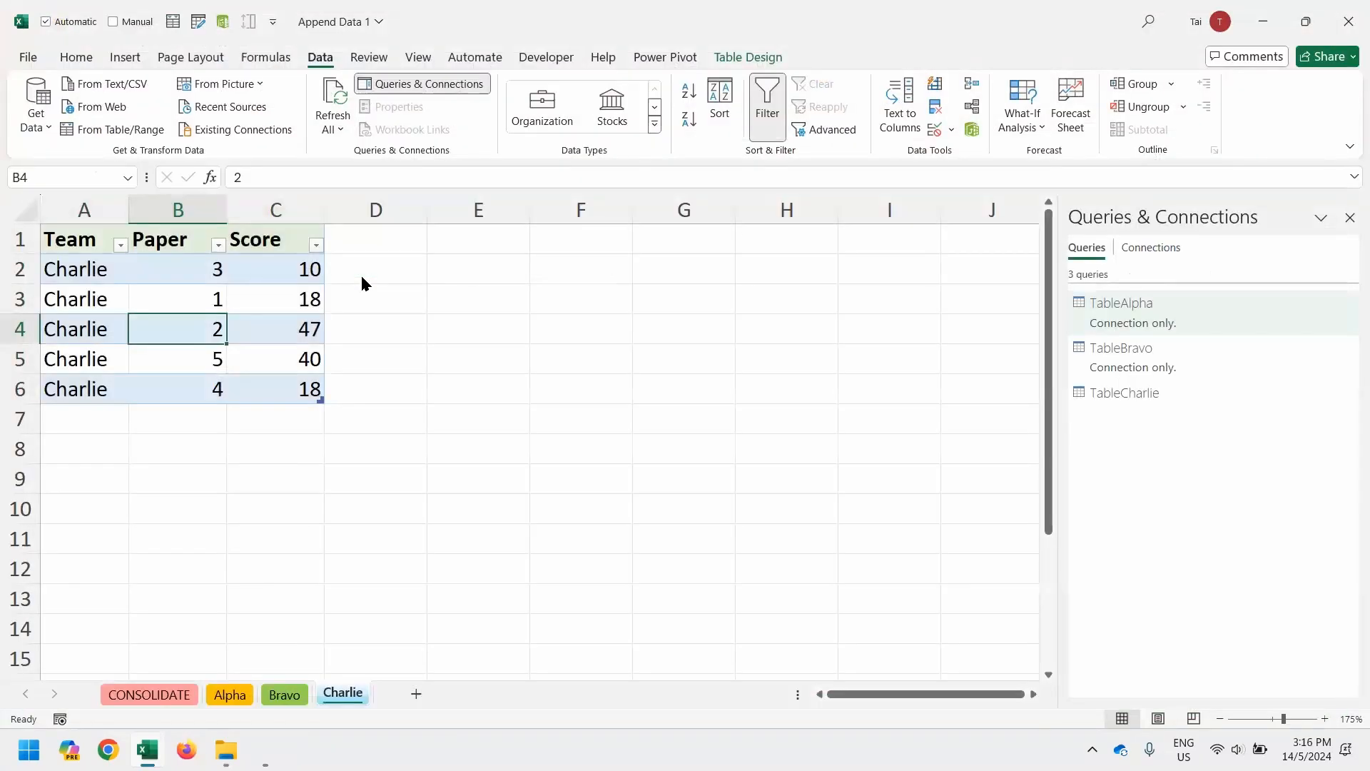
pyautogui.click(204, 276)
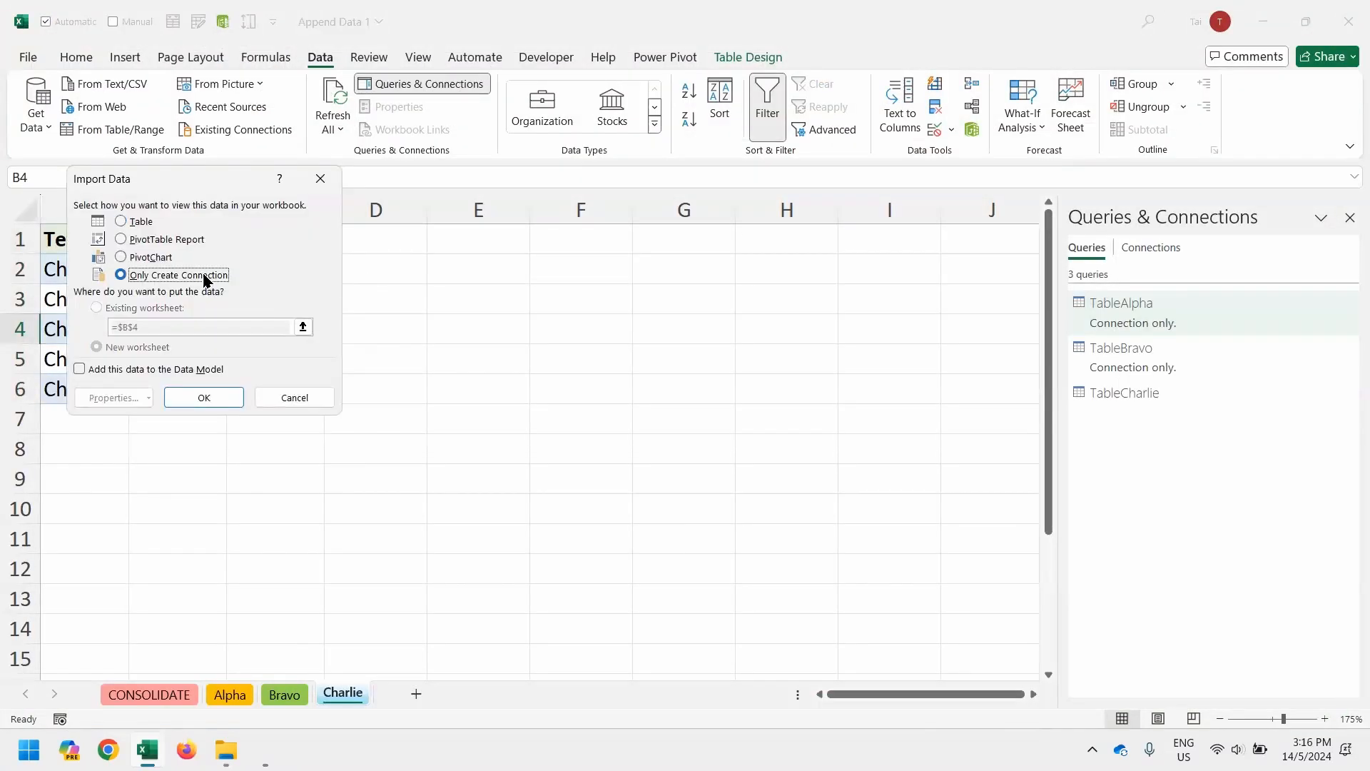
pyautogui.press('Return')
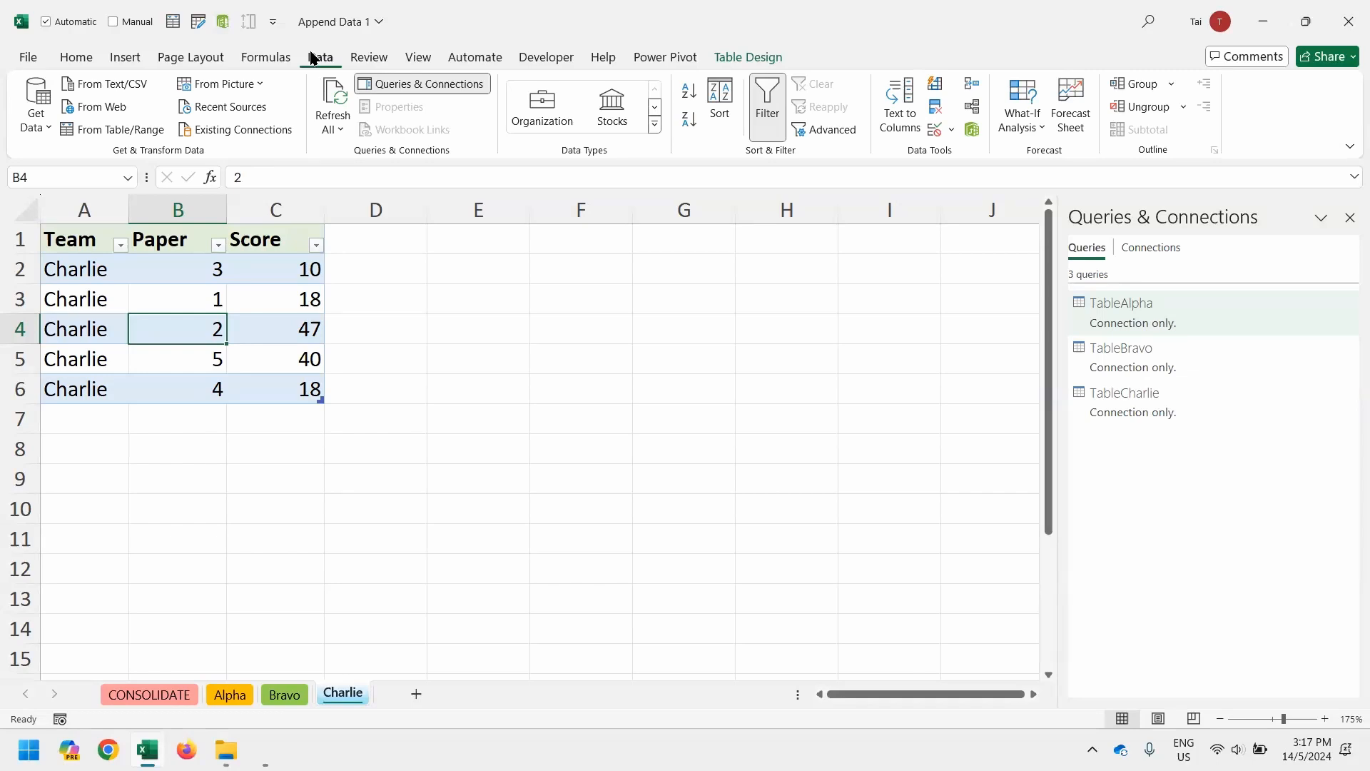
# Set up an append of three or more tables that combines TableAlpha, TableBravo and TableCharlie in that order
pyautogui.click(37, 120)
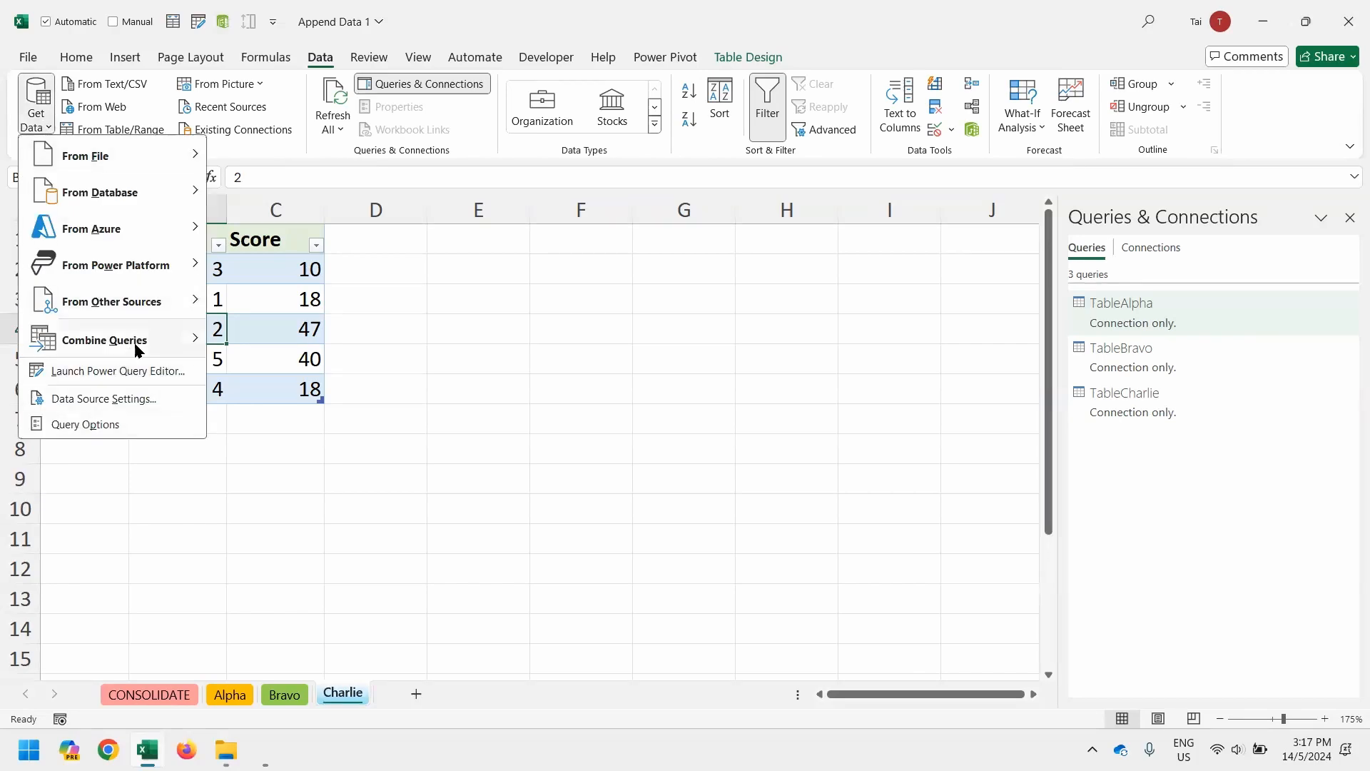
pyautogui.moveTo(141, 345)
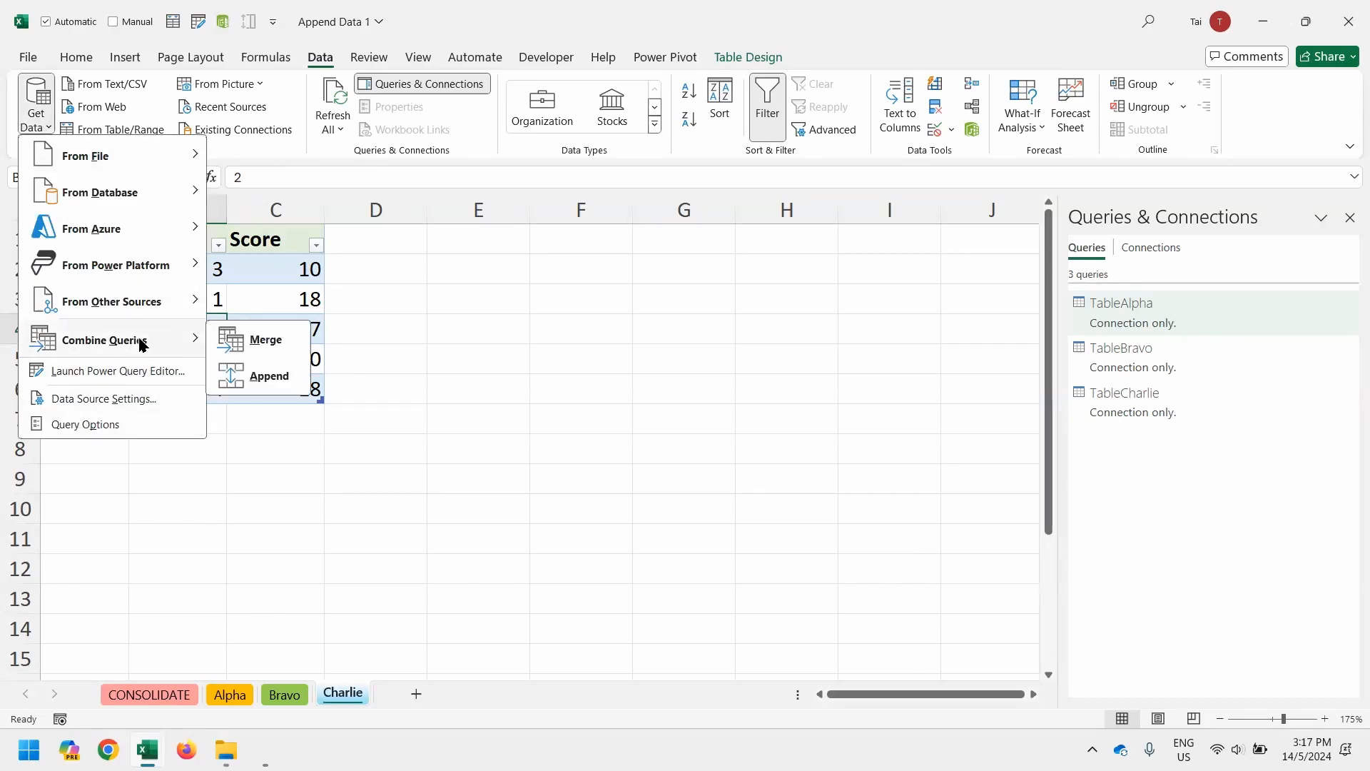
pyautogui.click(274, 377)
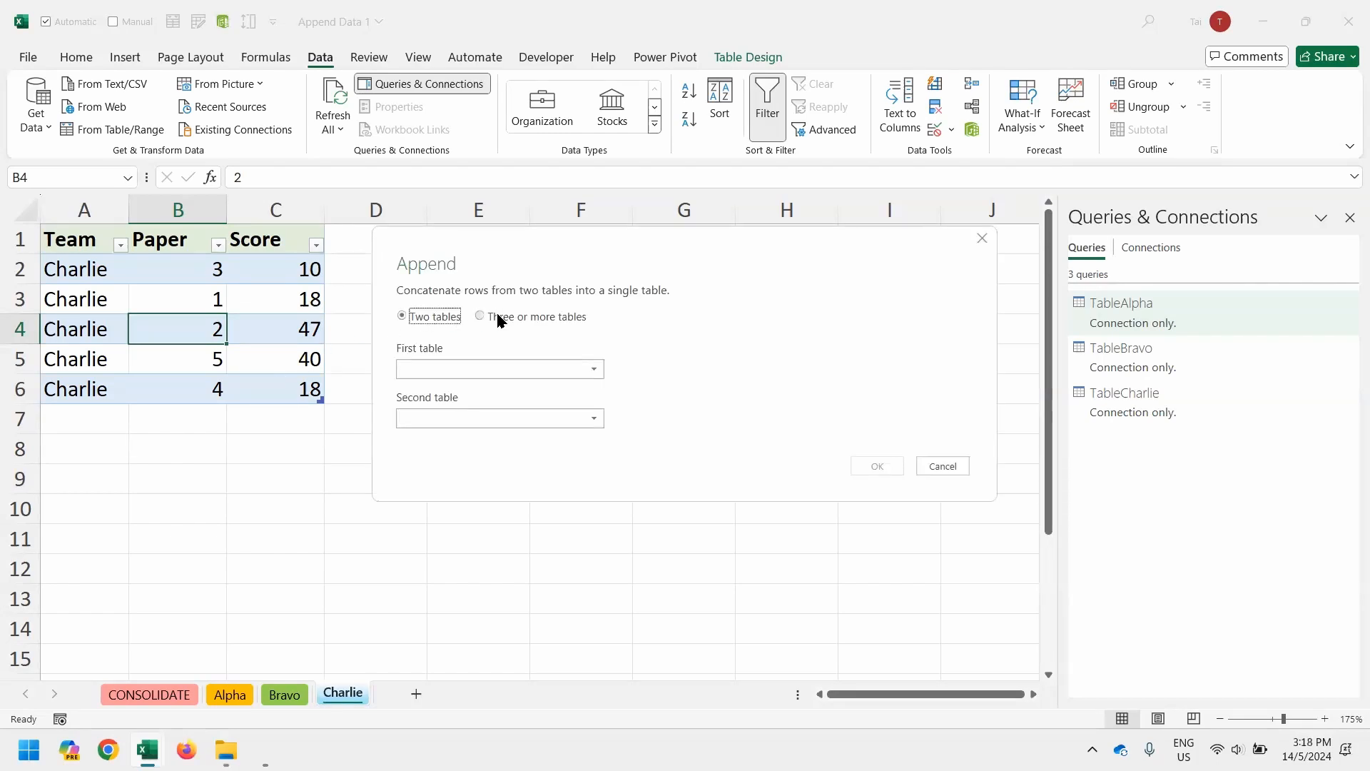
pyautogui.click(499, 318)
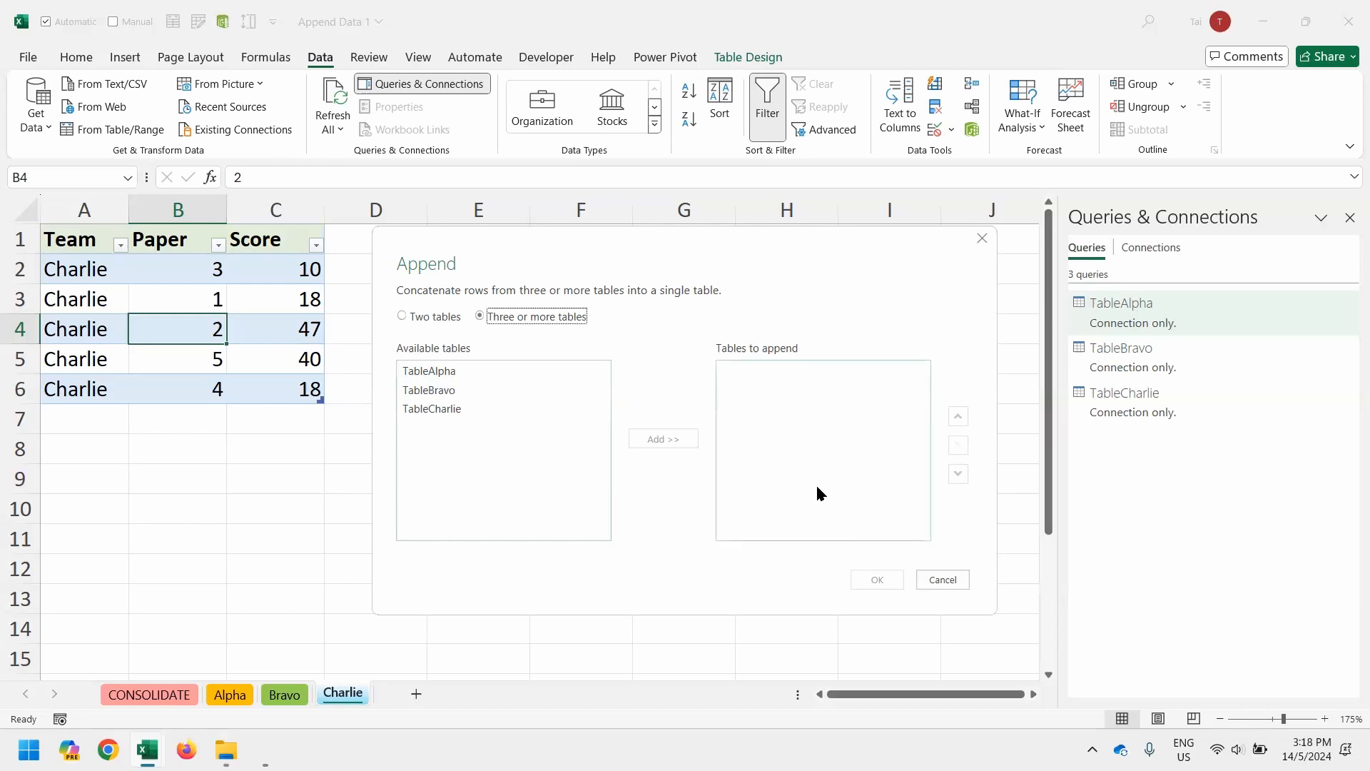
pyautogui.click(464, 371)
pyautogui.doubleClick(464, 370)
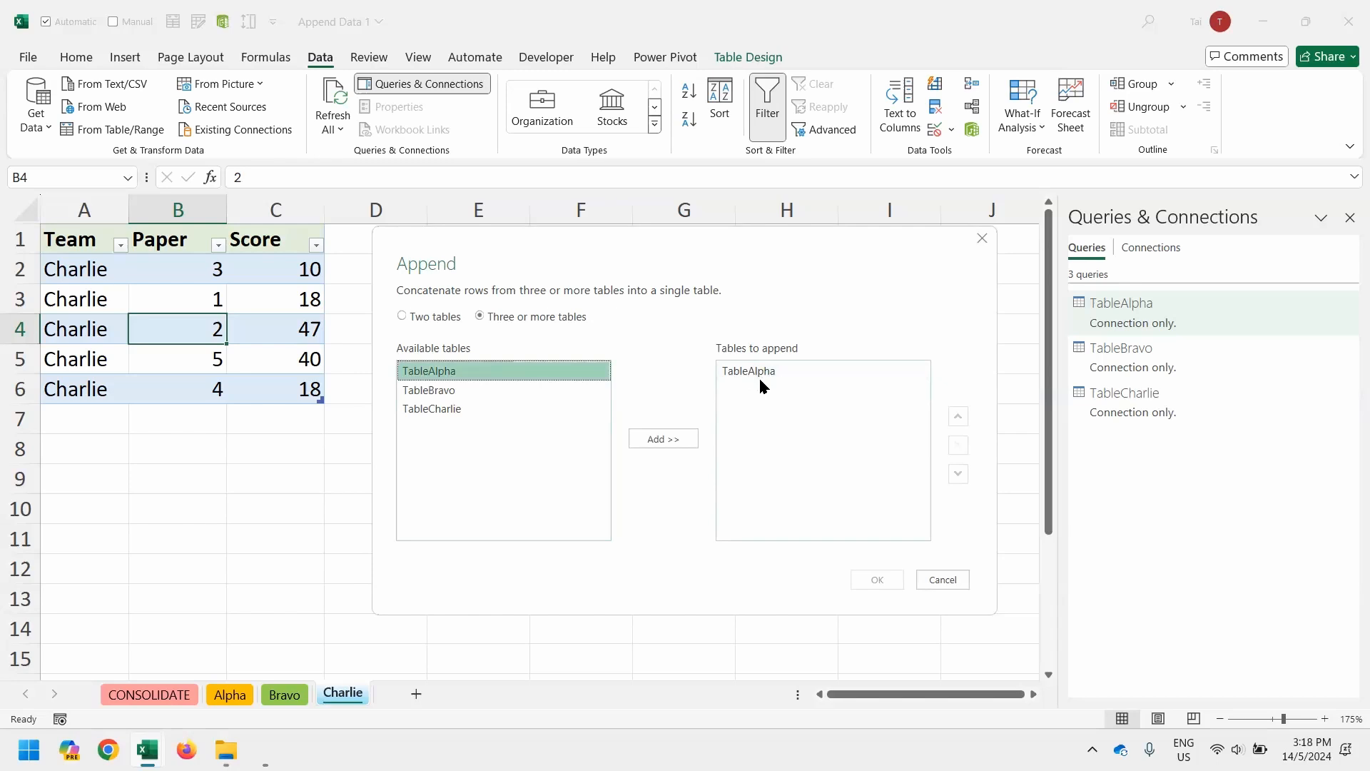
pyautogui.click(529, 393)
pyautogui.doubleClick(529, 393)
pyautogui.click(531, 409)
pyautogui.doubleClick(531, 409)
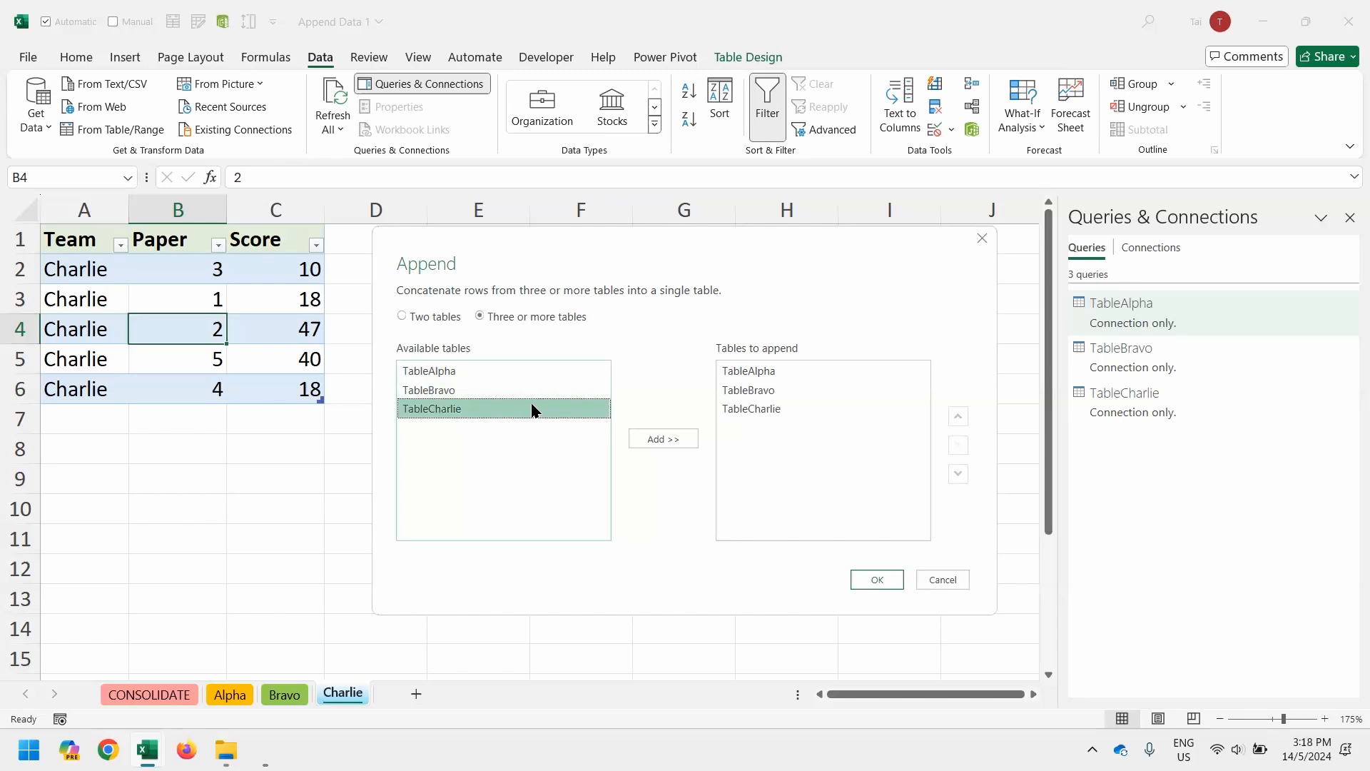
# Try reordering TableBravo up and down within the list of tables to append
pyautogui.click(794, 392)
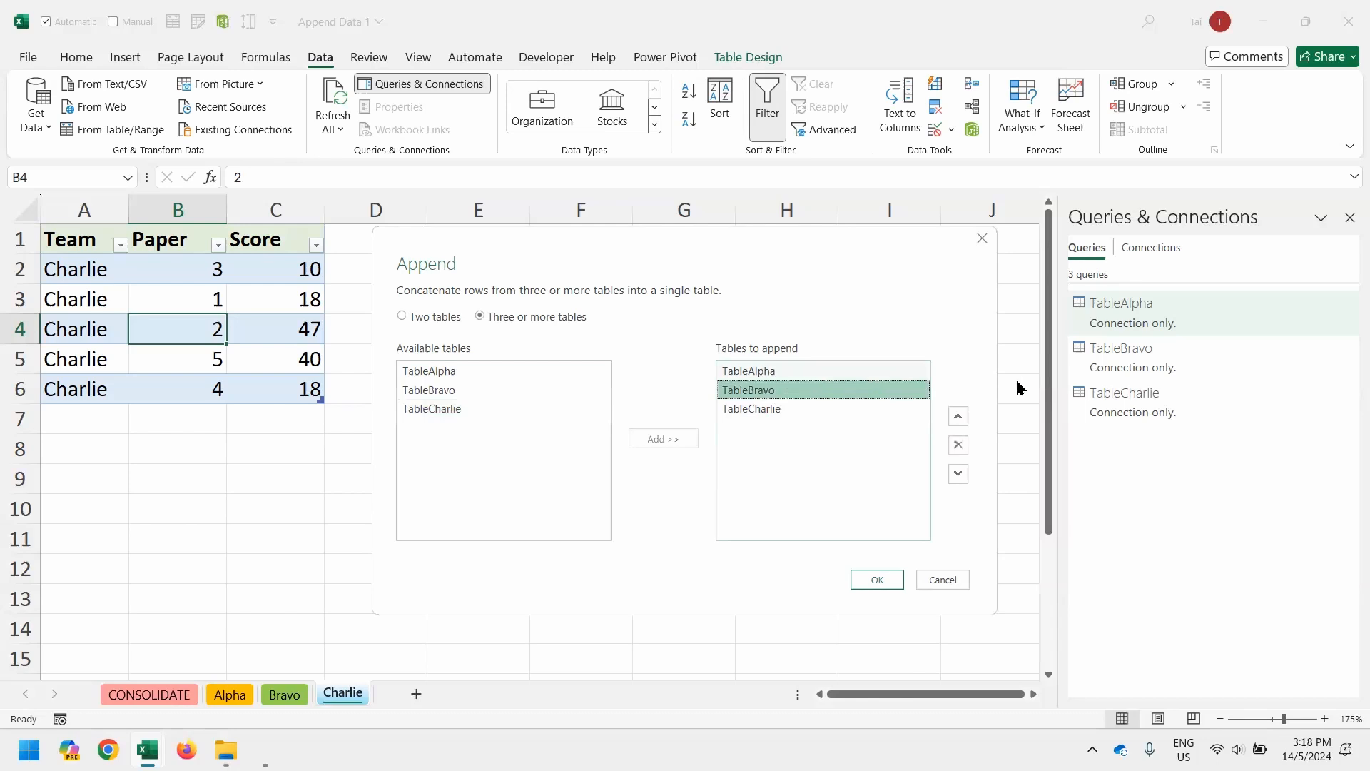
pyautogui.click(962, 421)
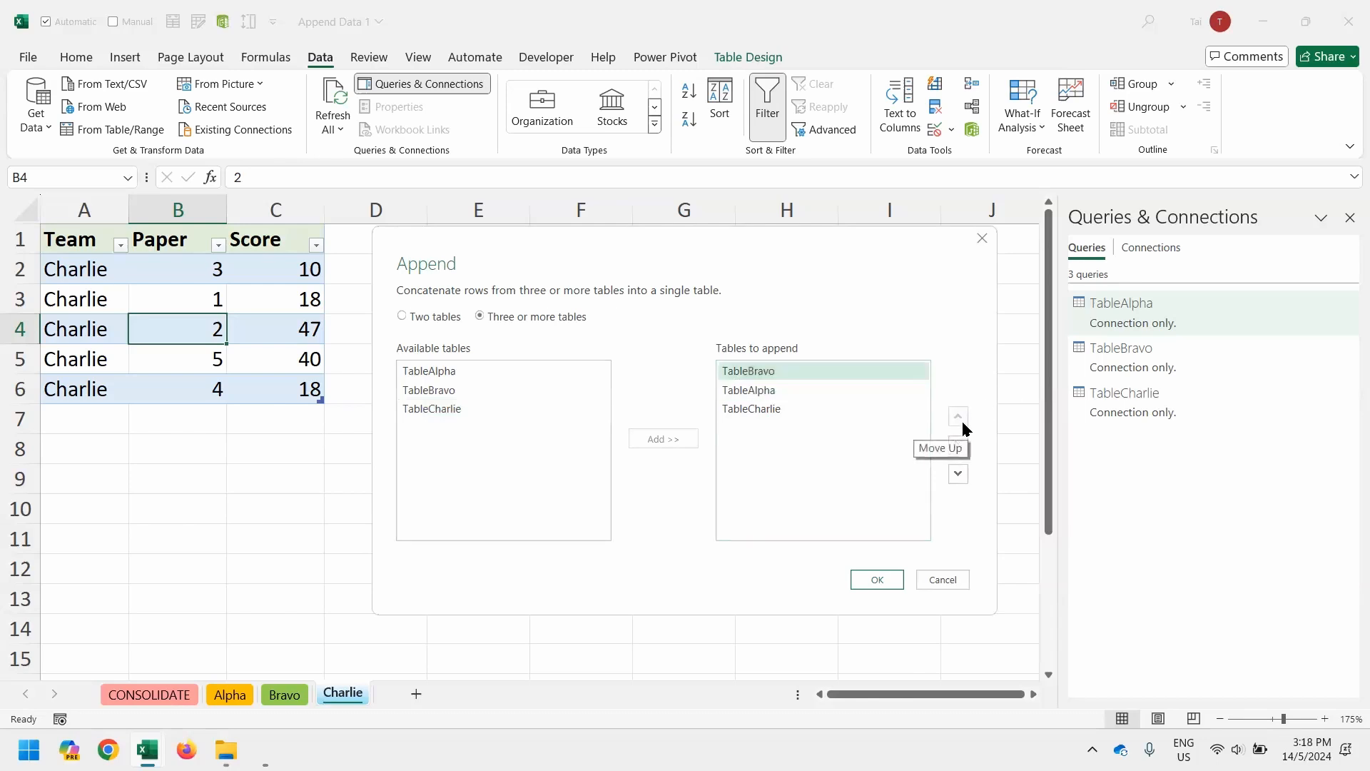
pyautogui.click(960, 477)
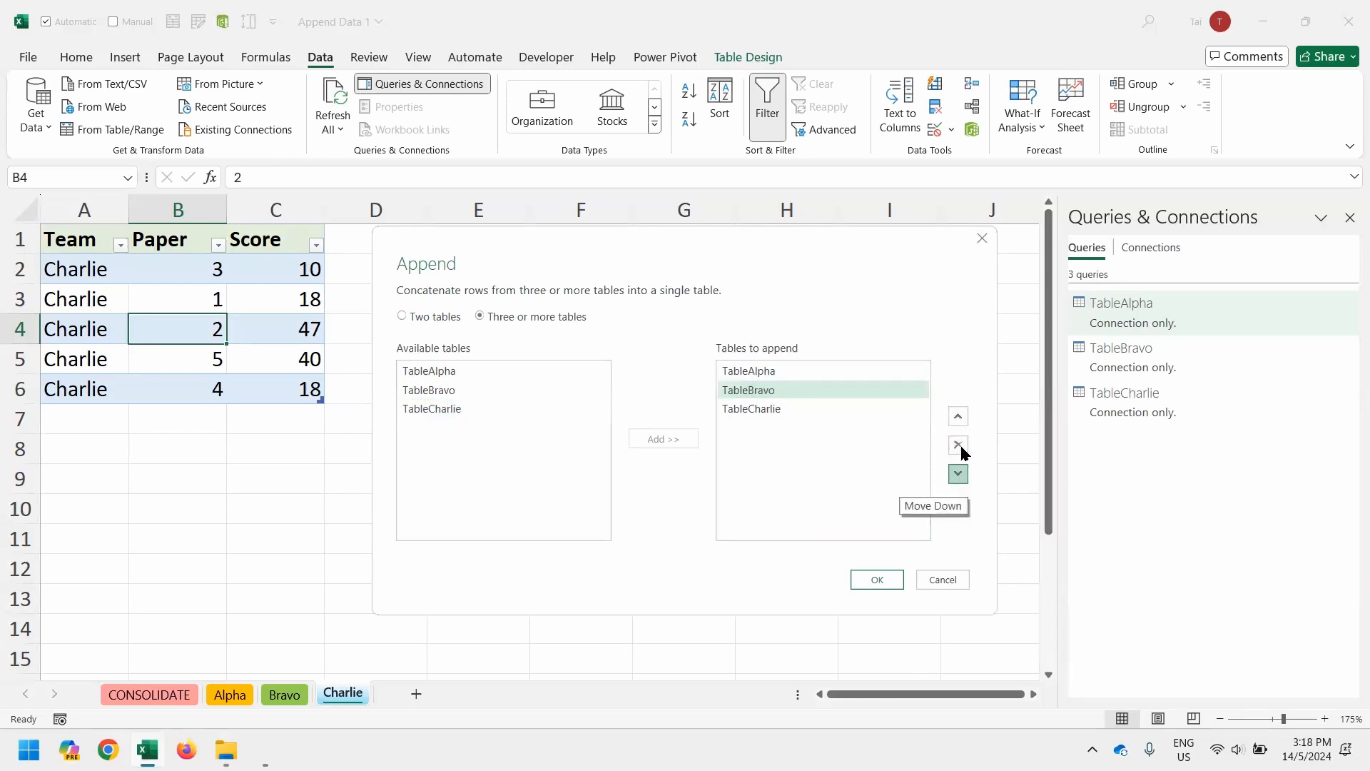
pyautogui.click(958, 474)
pyautogui.click(958, 416)
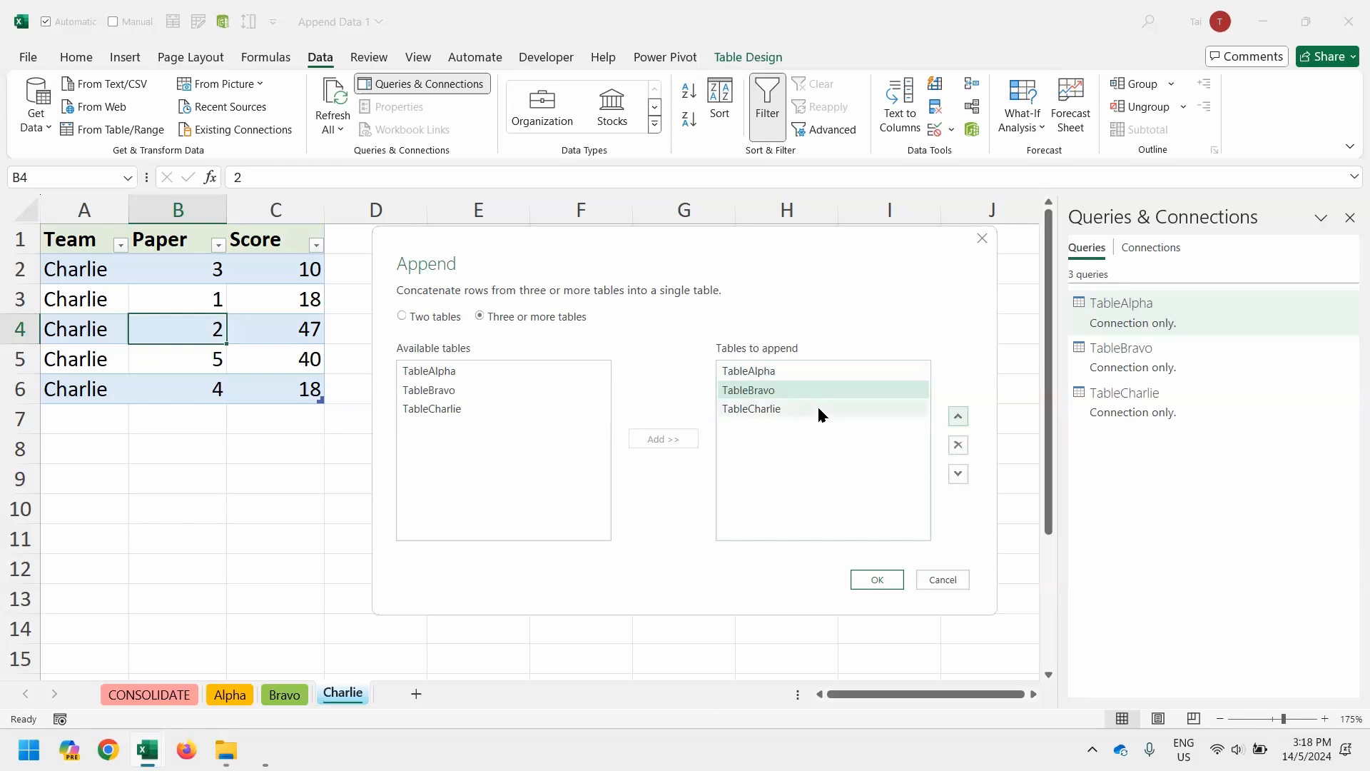
# Create the appended query from the three tables and name it Paper Score
pyautogui.click(875, 582)
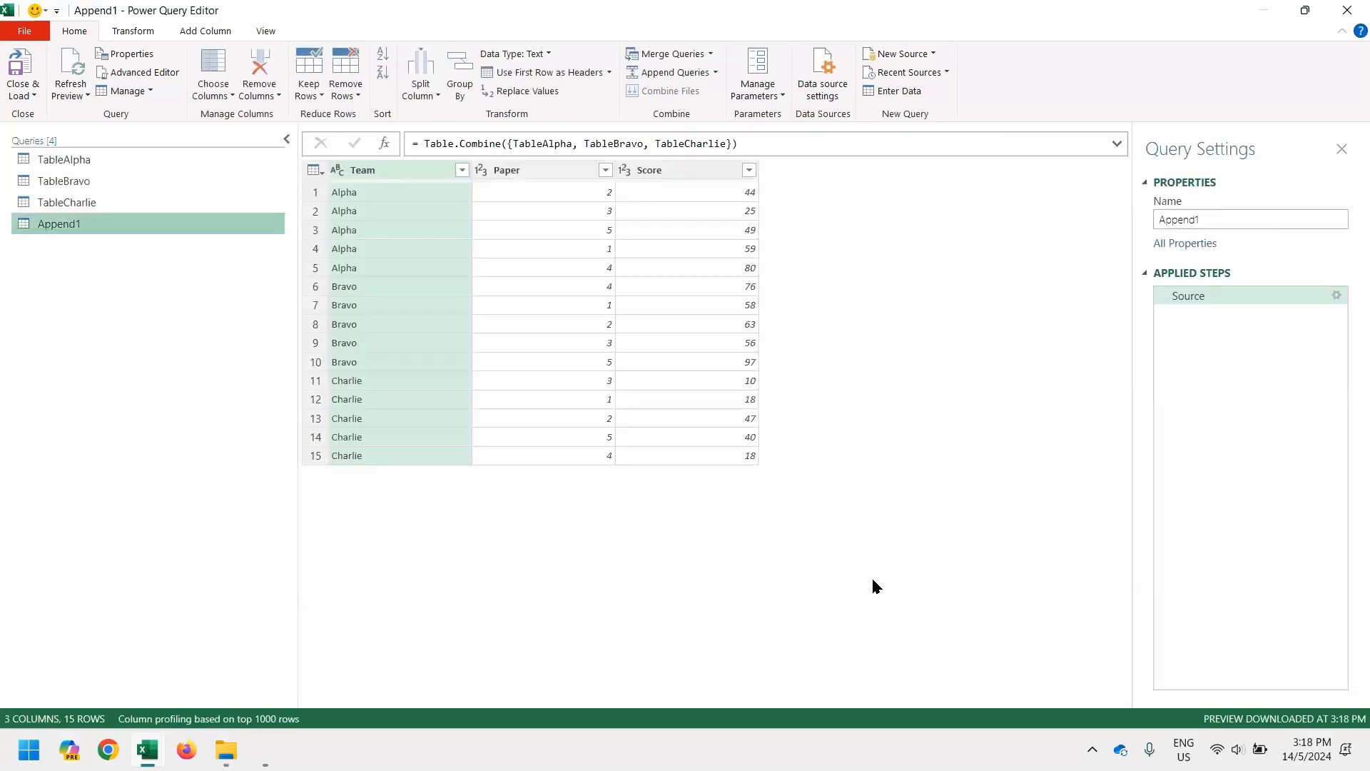
pyautogui.click(1242, 211)
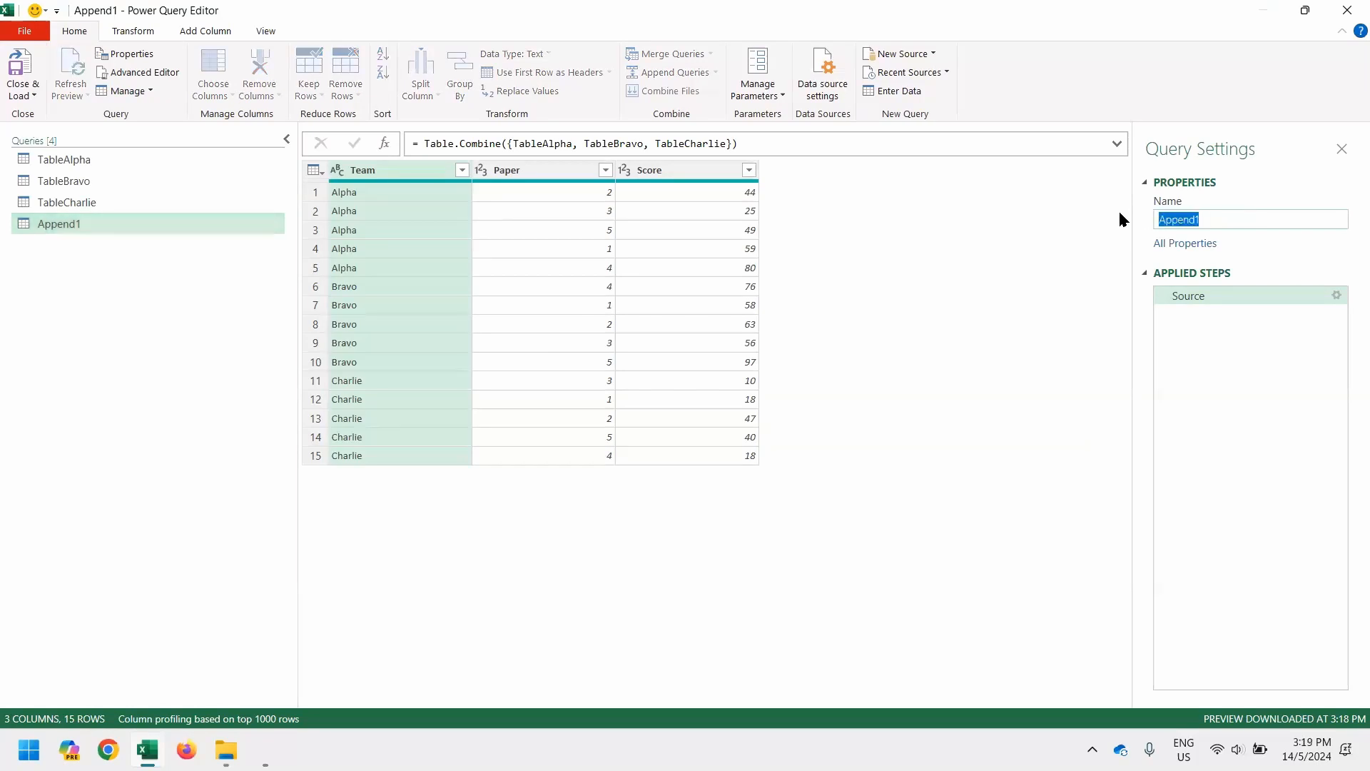
pyautogui.write('Paper Score')
pyautogui.press('Return')
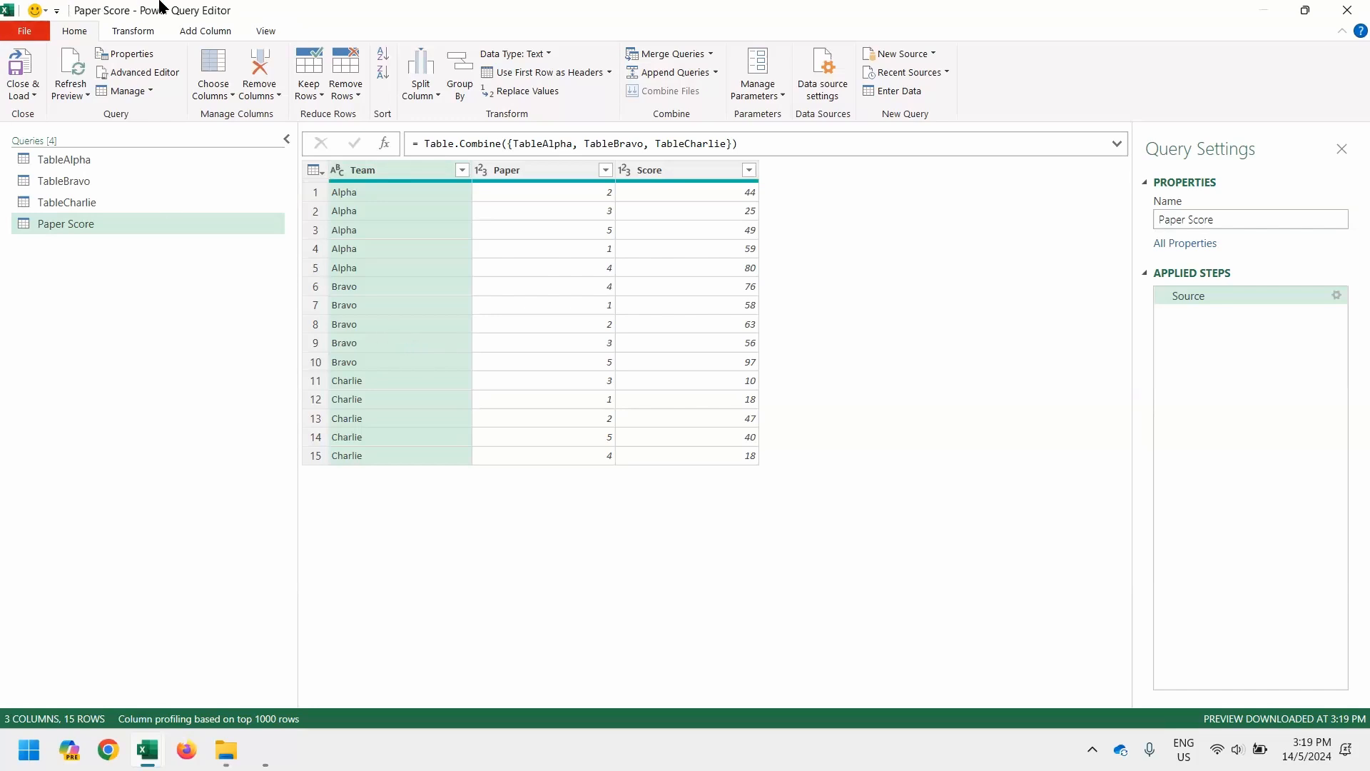
# Close the Power Query Editor and load the Paper Score query to a new worksheet
pyautogui.click(16, 61)
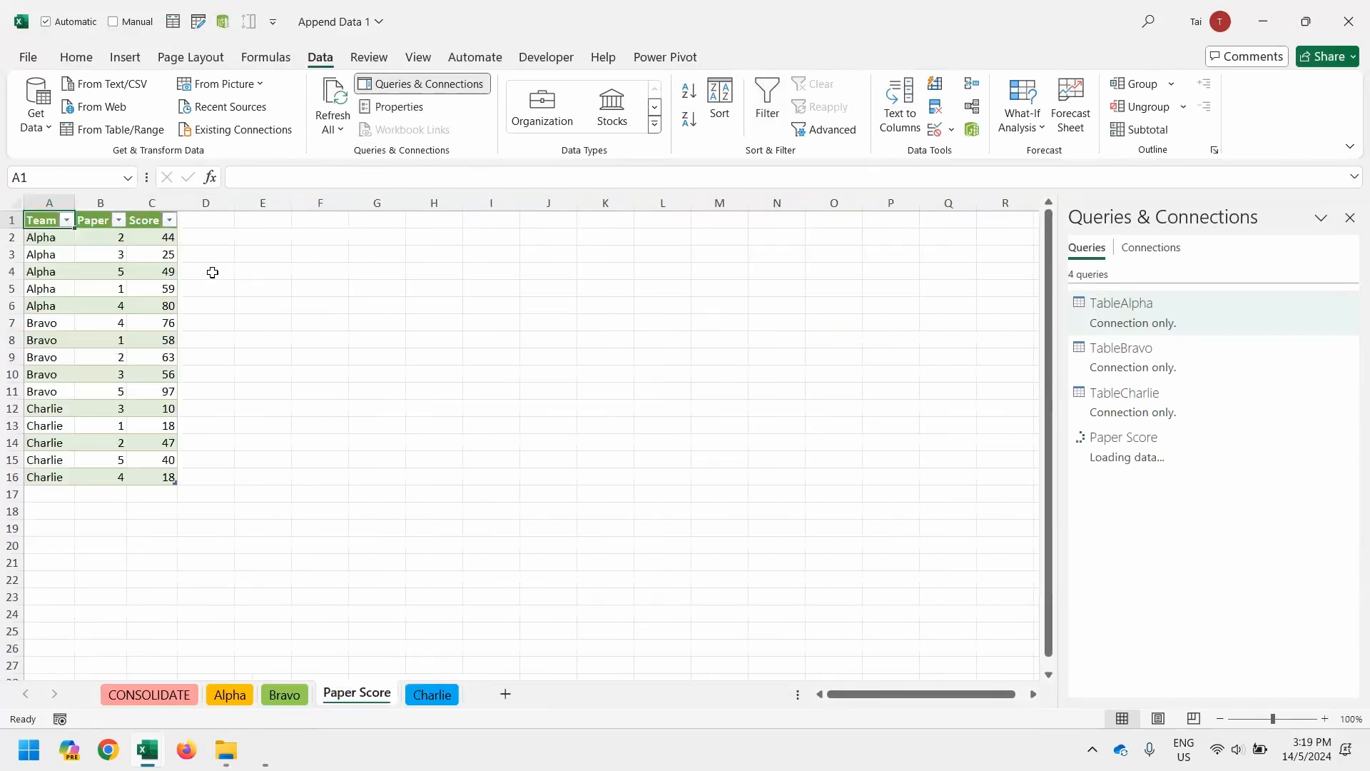
pyautogui.scroll(3, 94, 267)
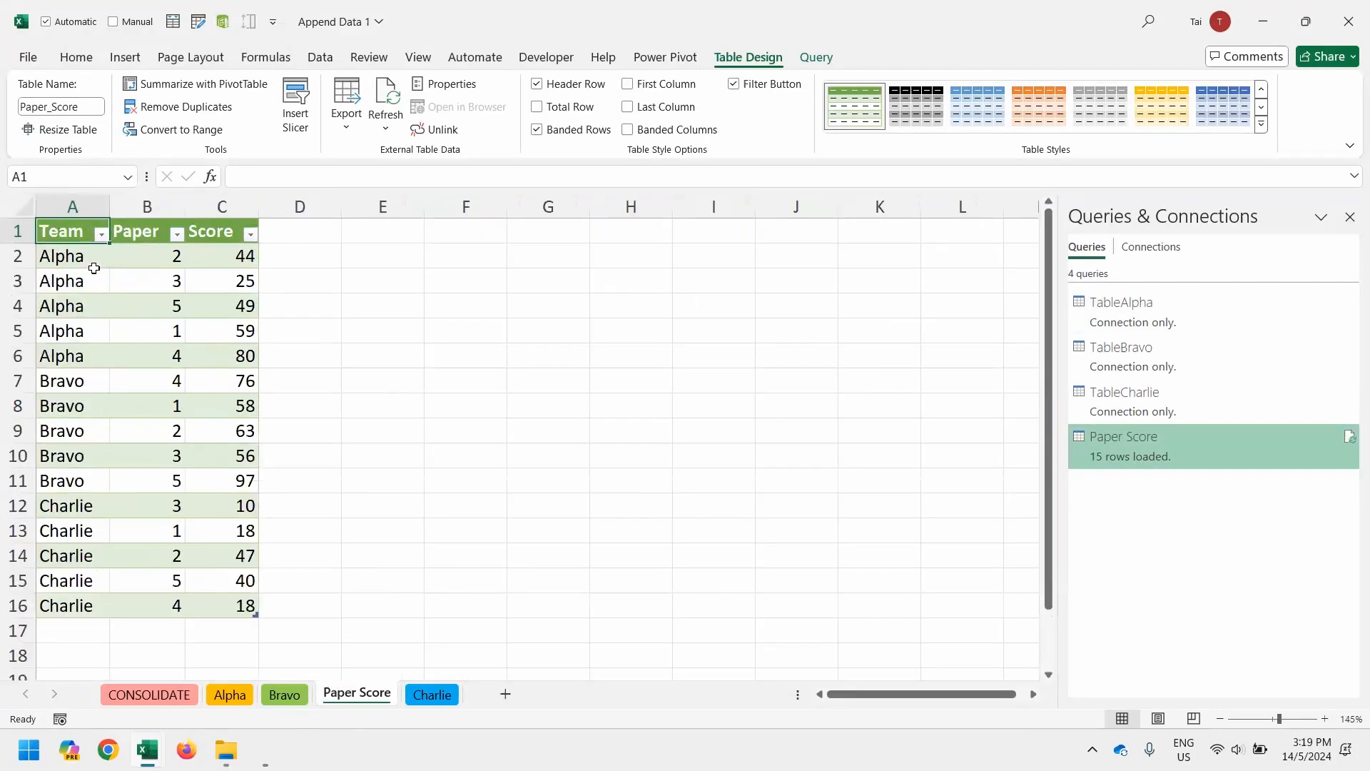
# Add a row below the table on the Alpha sheet with Team Alpha, Paper 6 and Score 99
pyautogui.click(229, 694)
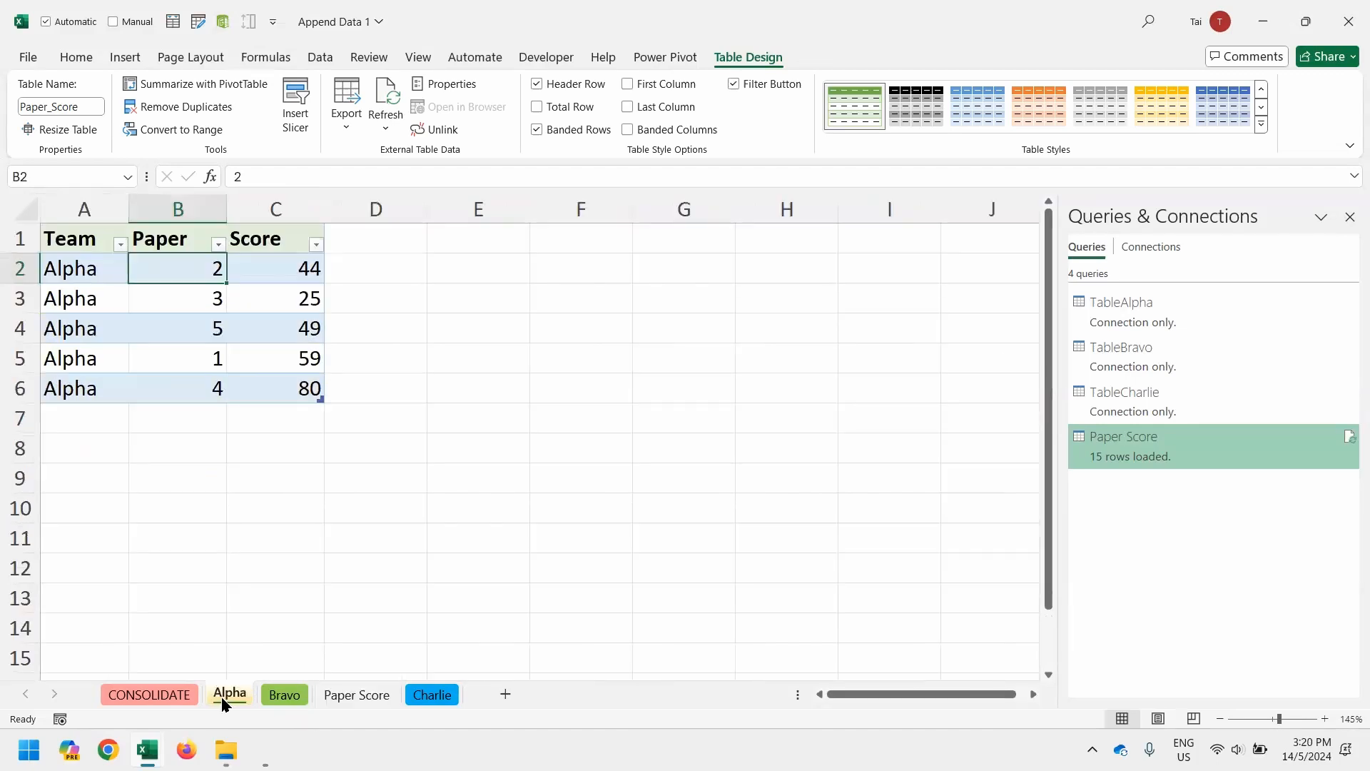
pyautogui.click(84, 423)
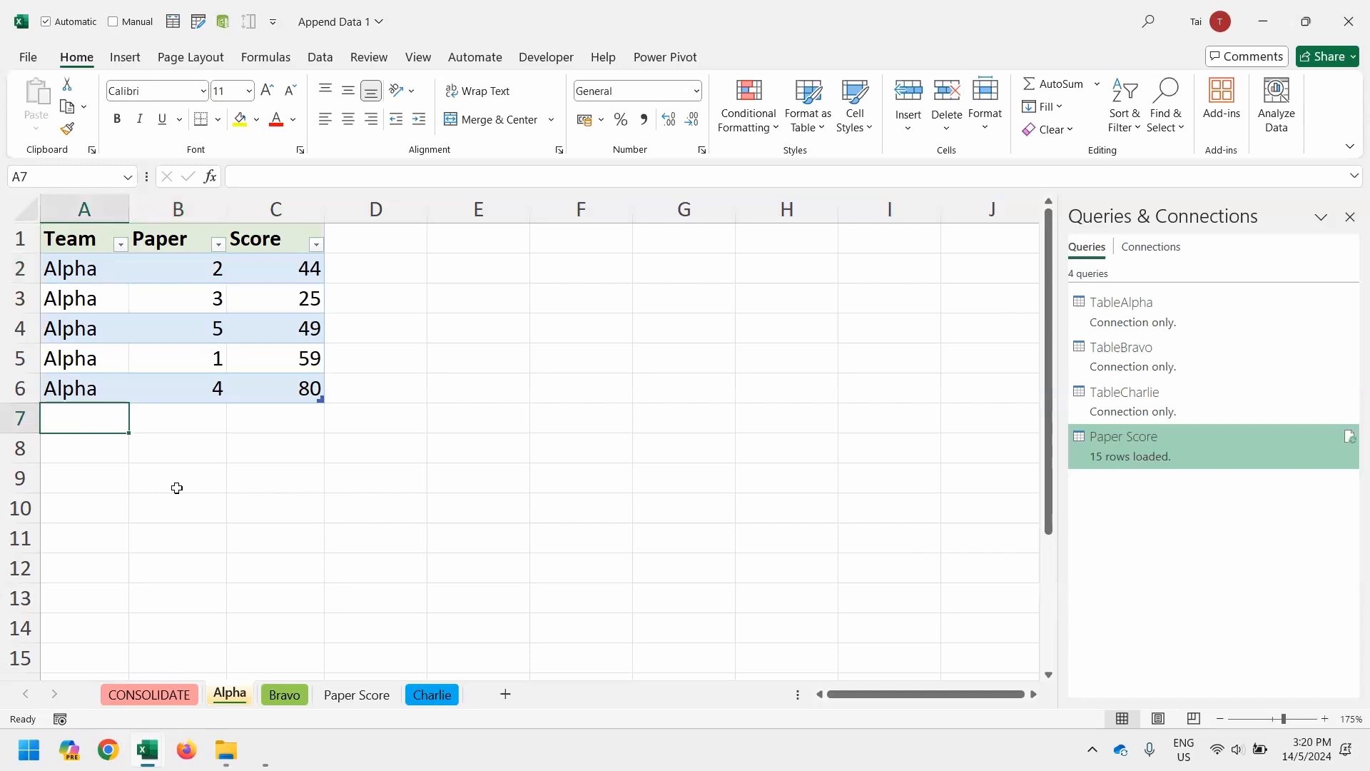
pyautogui.write('Alpha')
pyautogui.press('Tab')
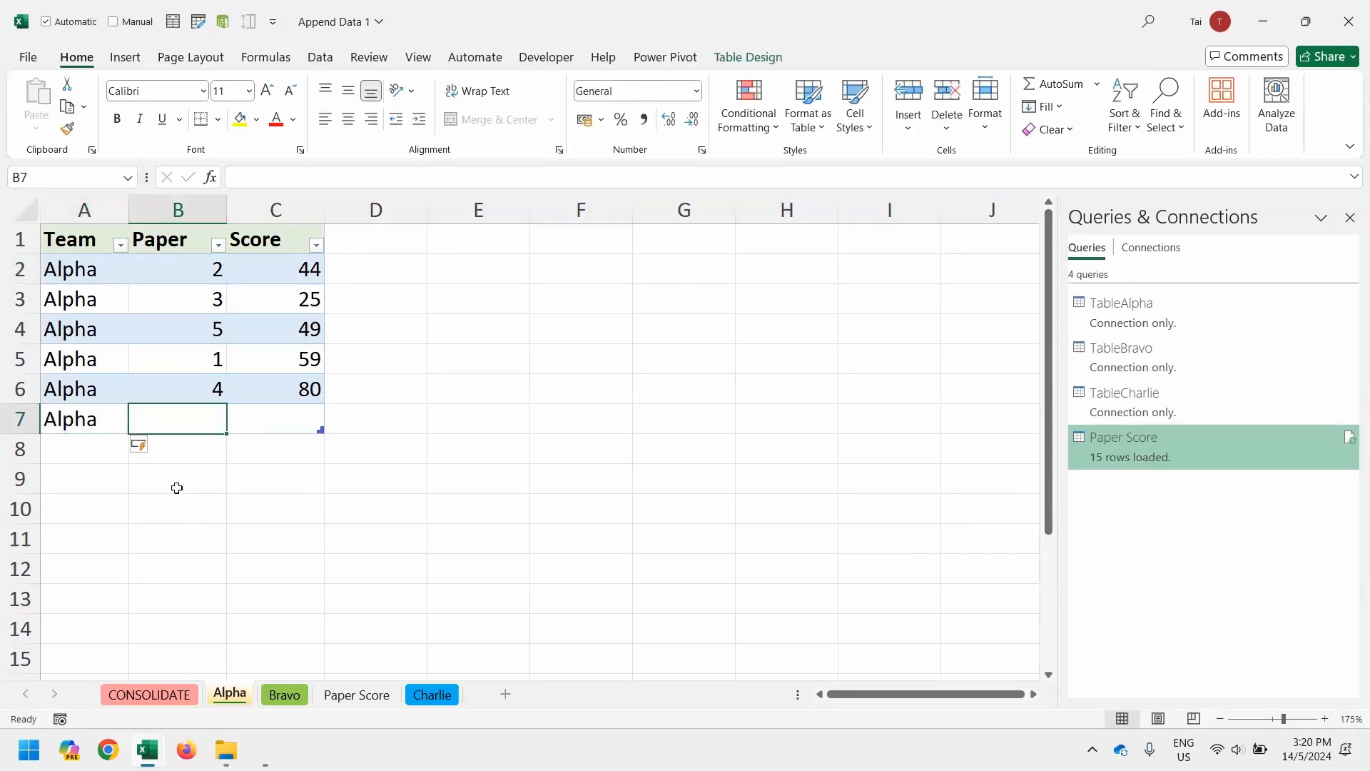
pyautogui.write('6')
pyautogui.press('Tab')
pyautogui.write('99')
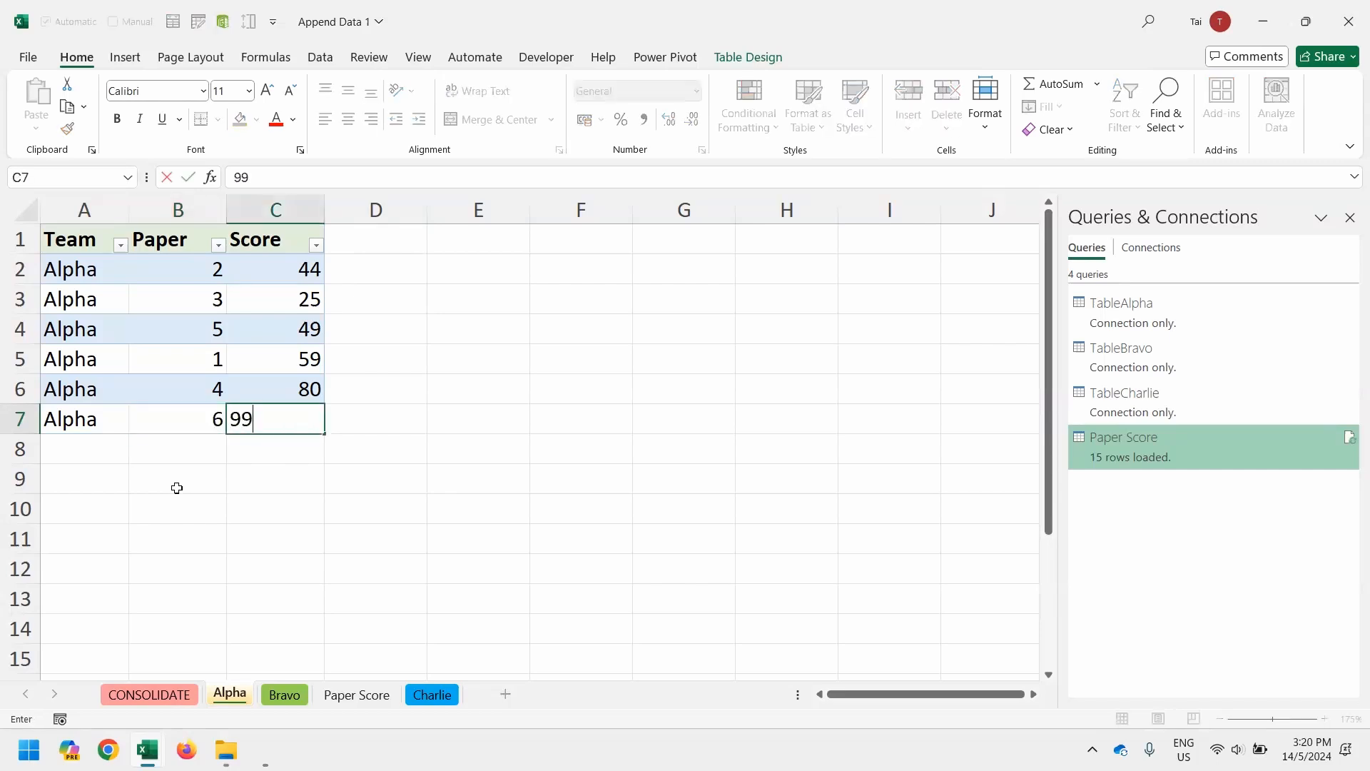
pyautogui.press('Up')
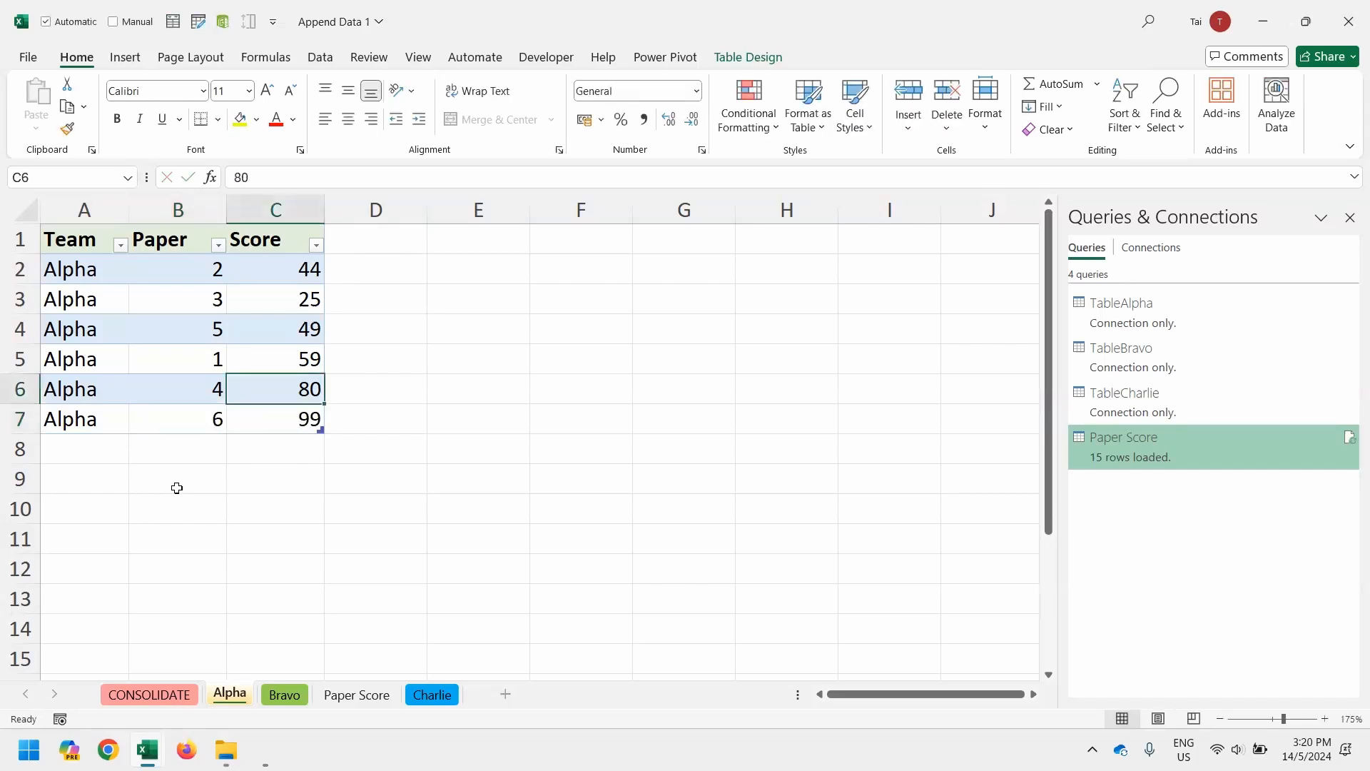
pyautogui.press('Down')
pyautogui.hotkey('ctrl', 'shift', 'Left')
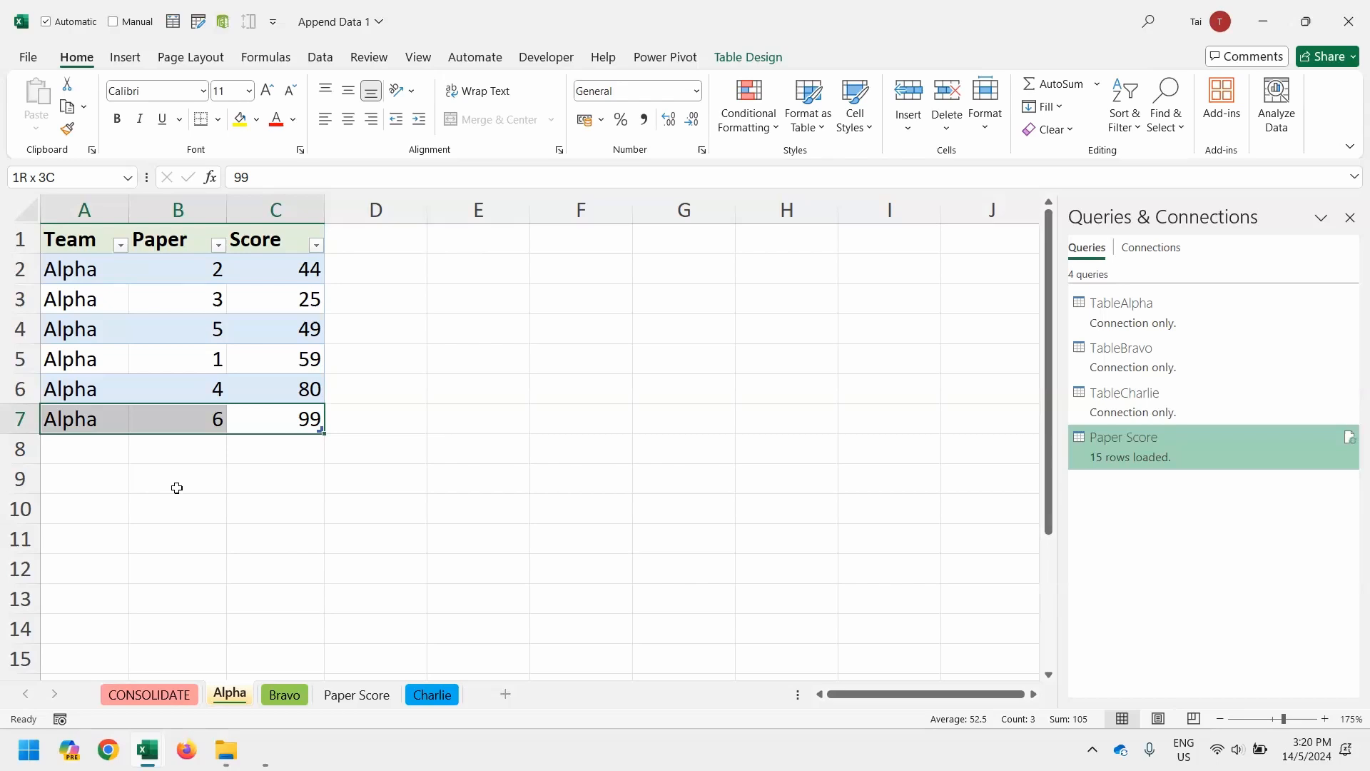
# Refresh all queries in the workbook so the Paper Score sheet picks up the new Alpha row
pyautogui.hotkey('ctrl', 'pagedown')
pyautogui.hotkey('ctrl', 'pagedown')
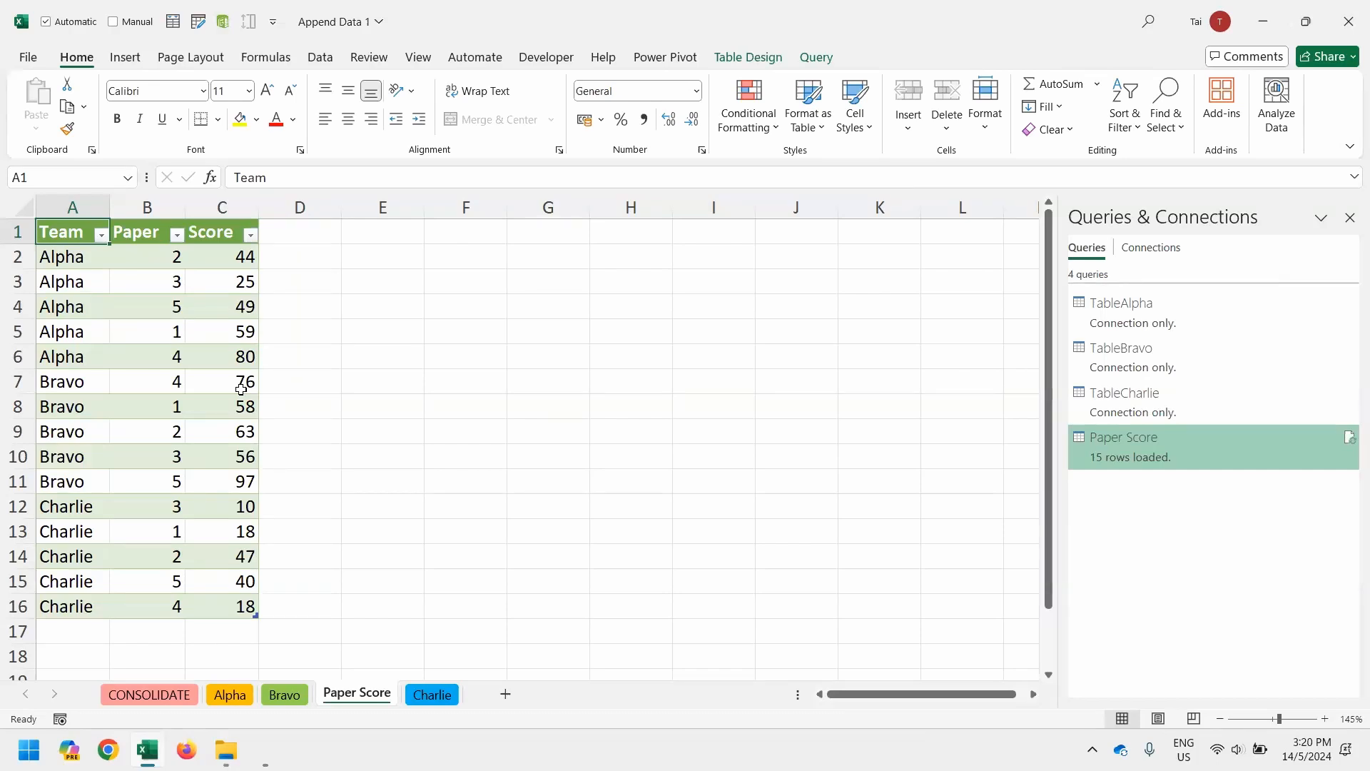
pyautogui.click(321, 57)
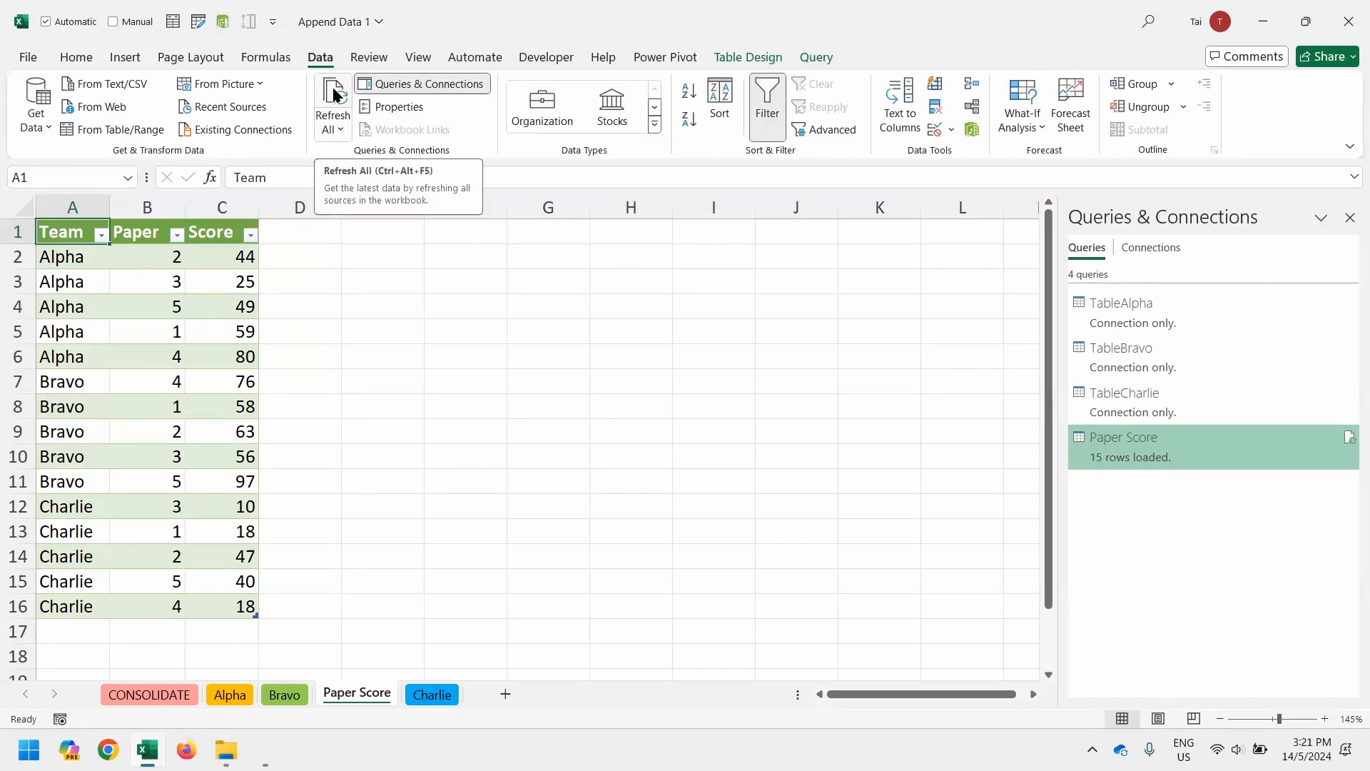
pyautogui.click(334, 129)
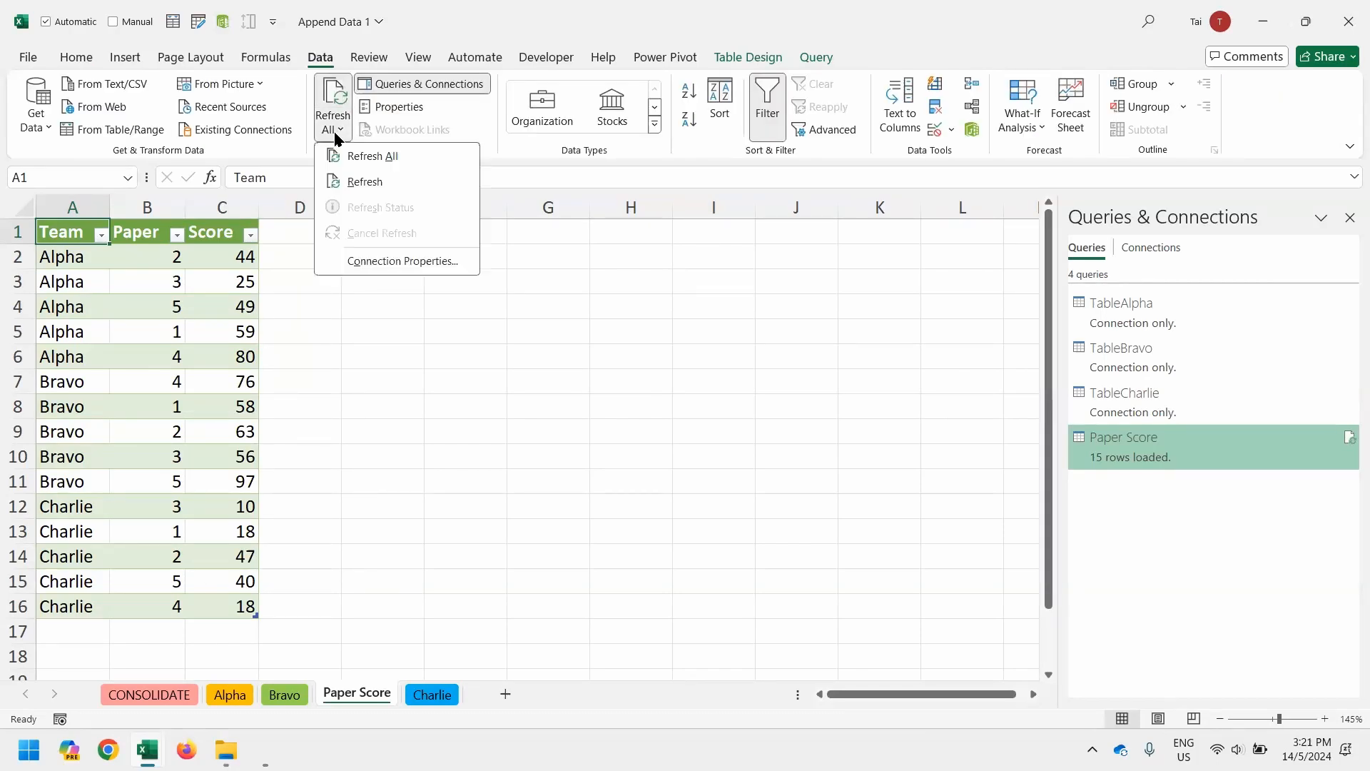
pyautogui.click(365, 159)
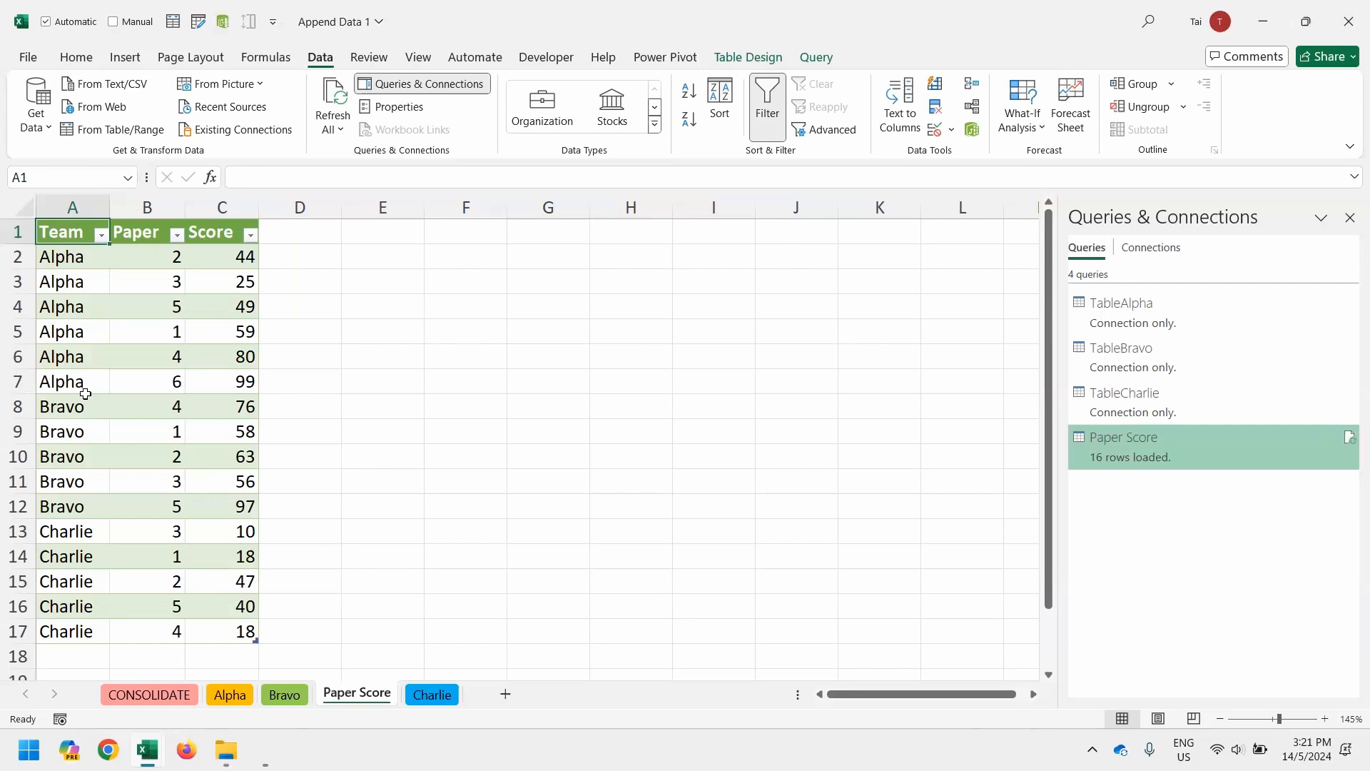
# Open the Append Data 2 workbook and examine the task instructions and the Alpha, Bravo and Charlie sheets' column headers
pyautogui.hotkey('alt', 'Tab')
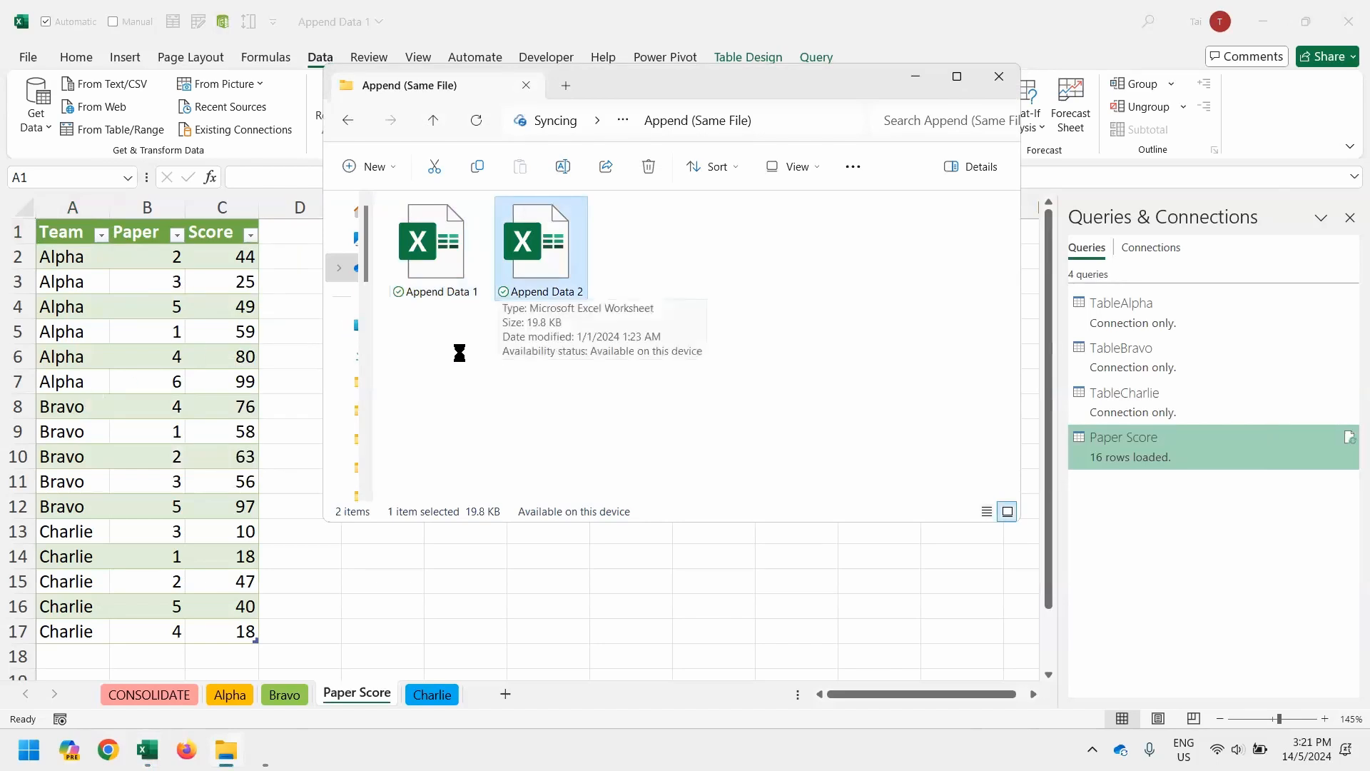
pyautogui.hotkey('alt', 'Tab')
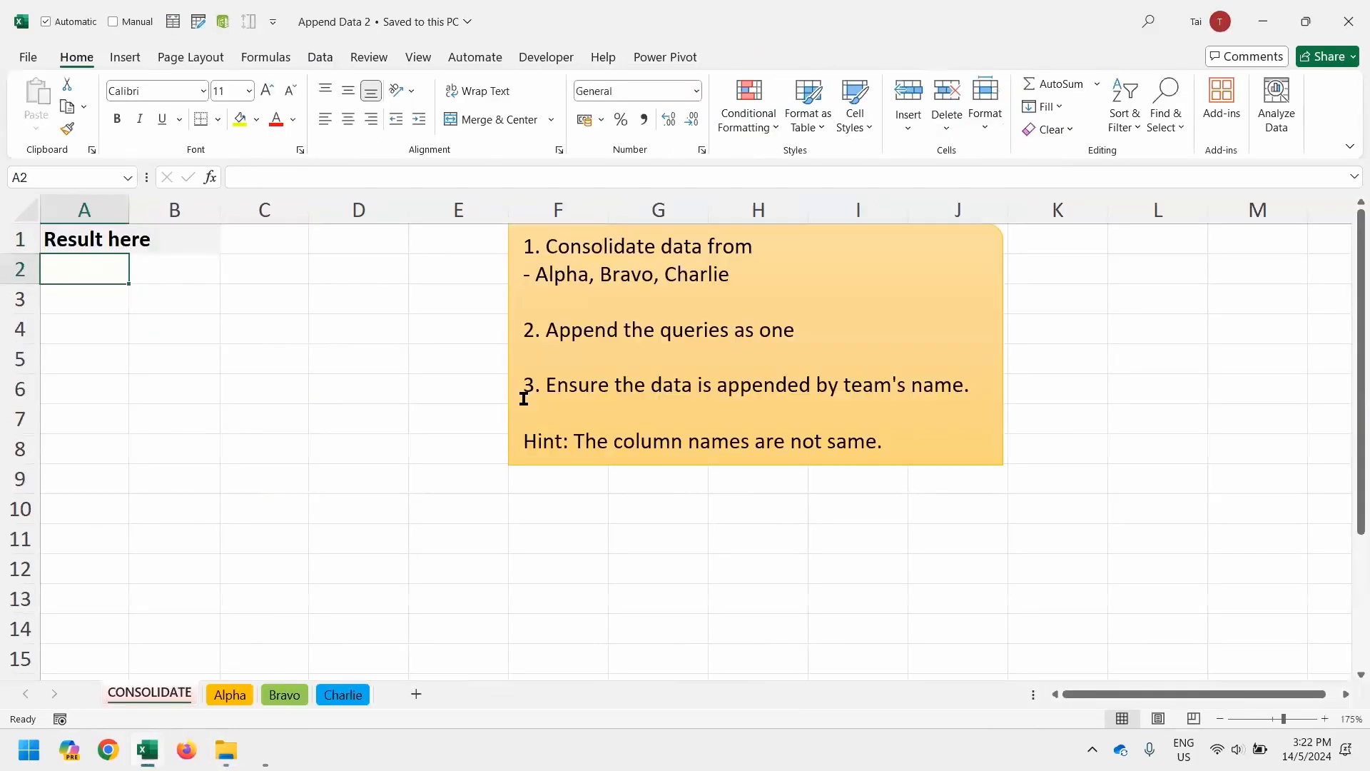
pyautogui.hotkey('ctrl', 'pagedown')
pyautogui.hotkey('ctrl', 'pagedown')
pyautogui.hotkey('ctrl', 'pagedown')
pyautogui.hotkey('ctrl', 'pageup')
pyautogui.hotkey('ctrl', 'pageup')
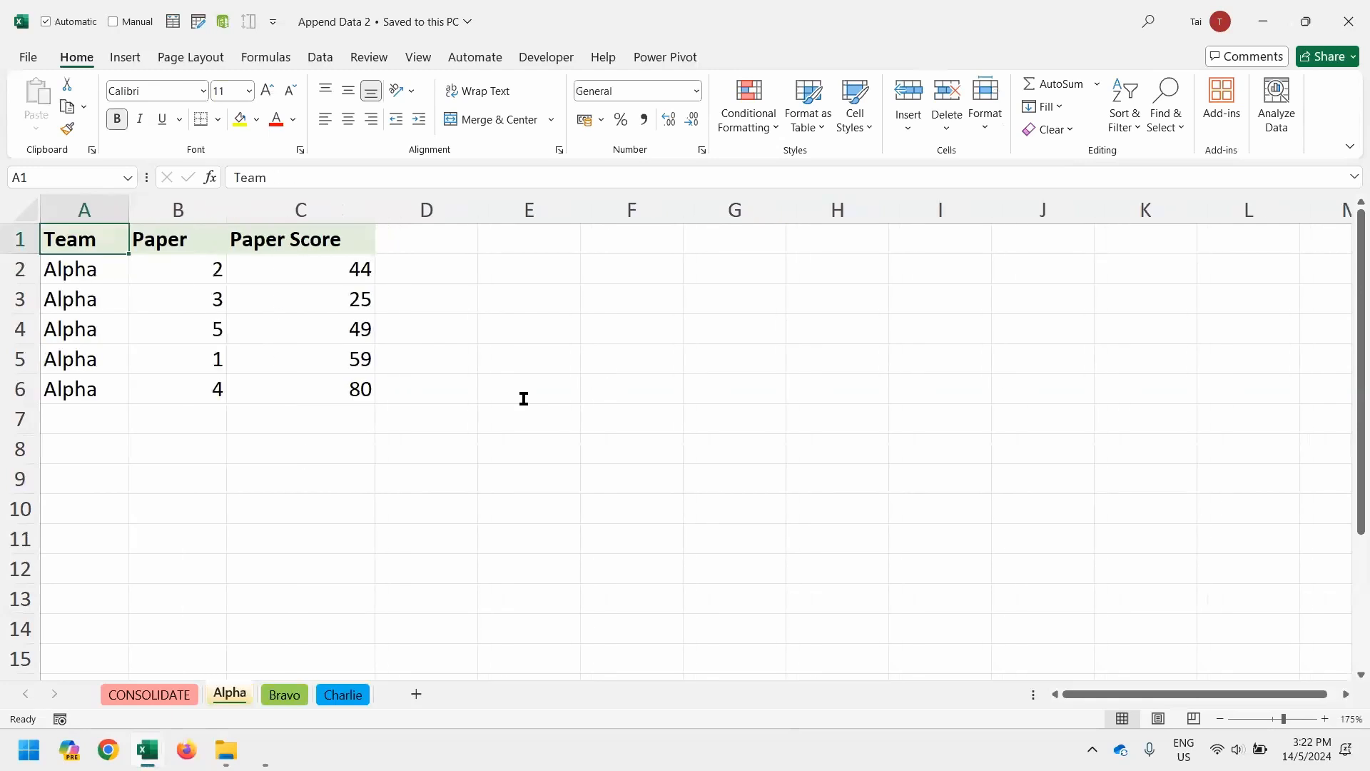
pyautogui.hotkey('ctrl', 'pageup')
# Switch to the File Explorer window and annotate the space beside Append Data 2 with "It has a trap" and "Have fun hhahahahah"
pyautogui.hotkey('alt', 'Tab')
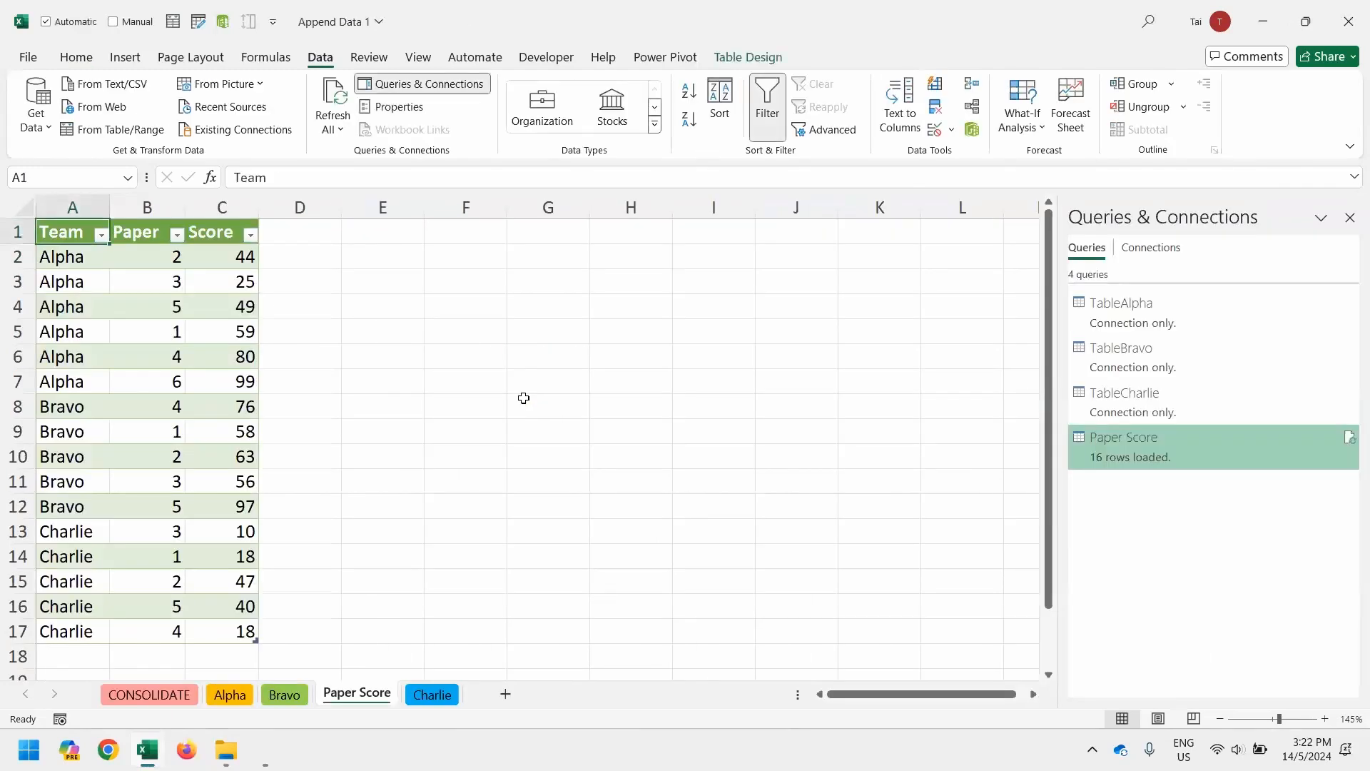
pyautogui.hotkey('alt', 'Tab')
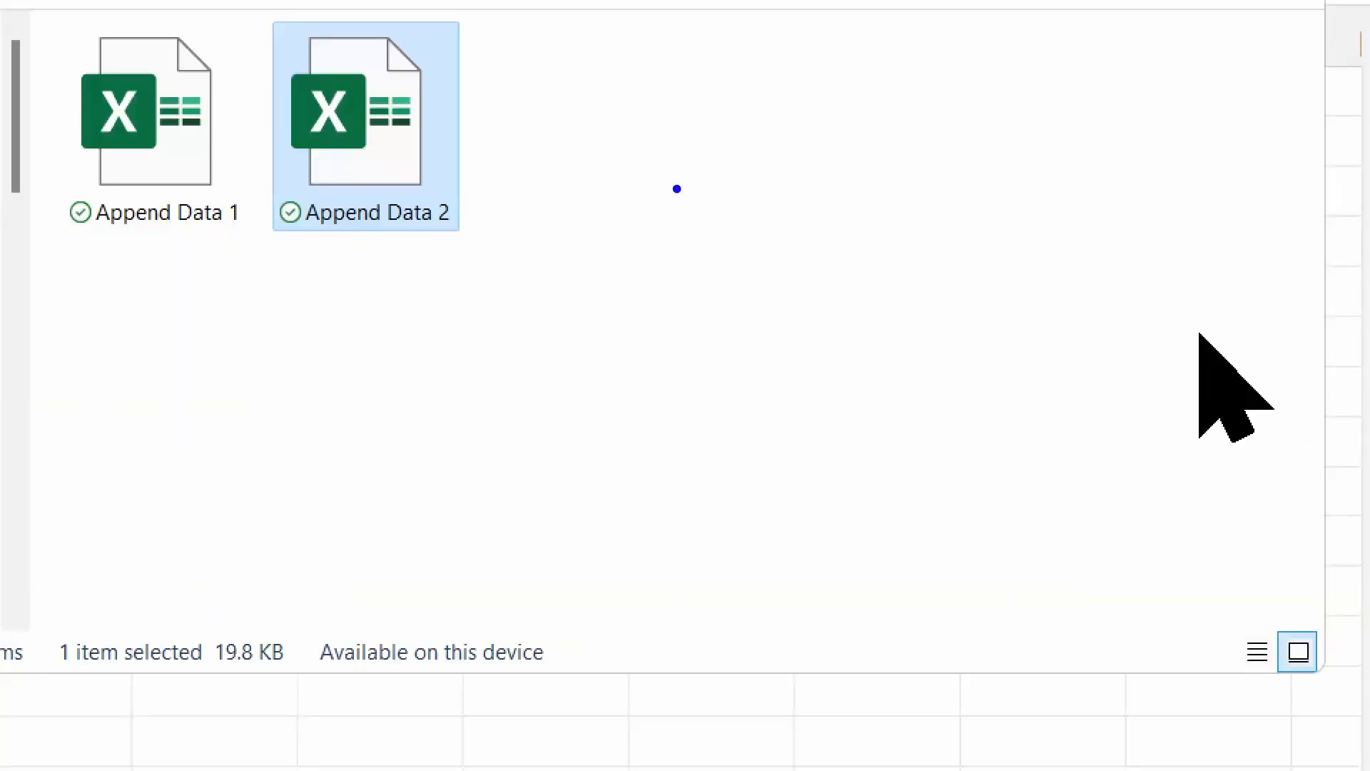
pyautogui.write('It has a trap')
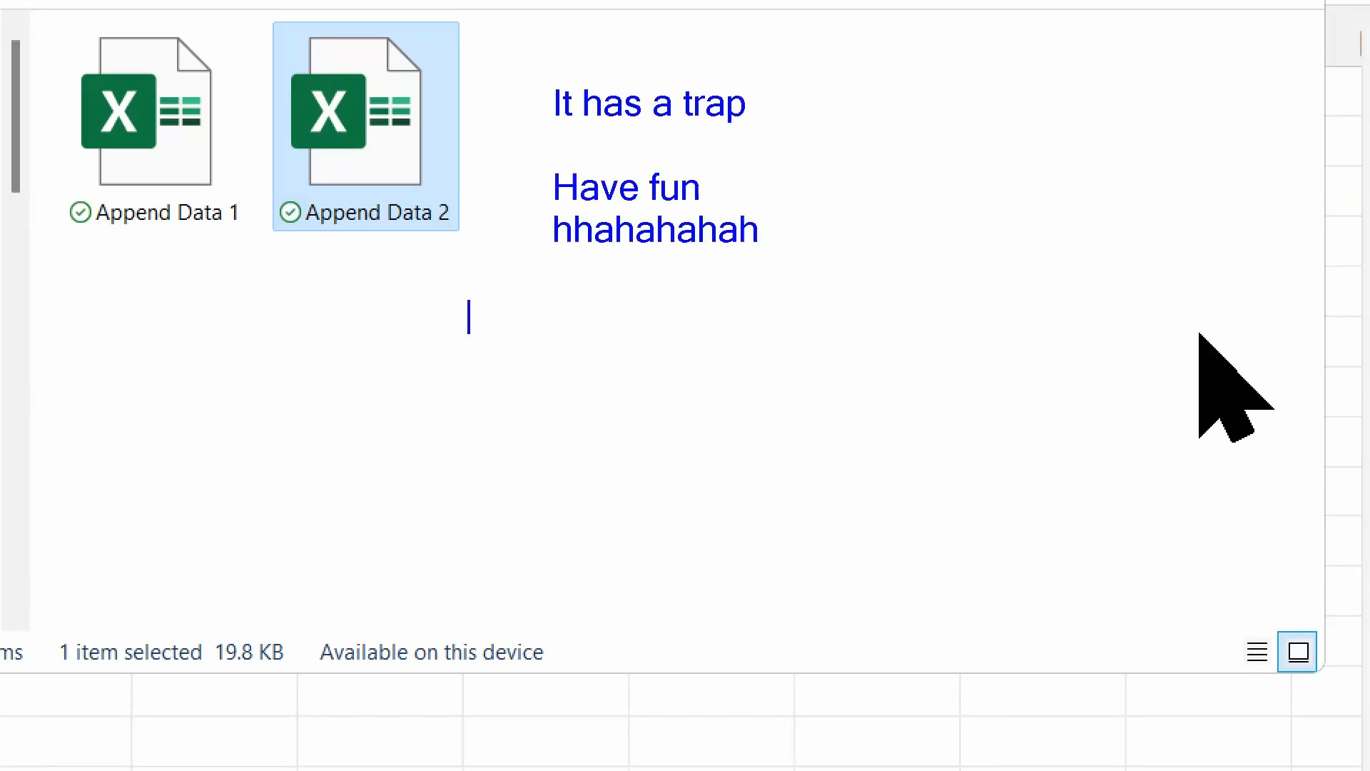
# Add an on-screen note below headed "Tips:" with the first point "- load the data into PQ"
pyautogui.write('Tips:')
pyautogui.press('Return')
pyautogui.write('- I')
pyautogui.write('a')
pyautogui.press('BackSpace')
pyautogui.write('oa')
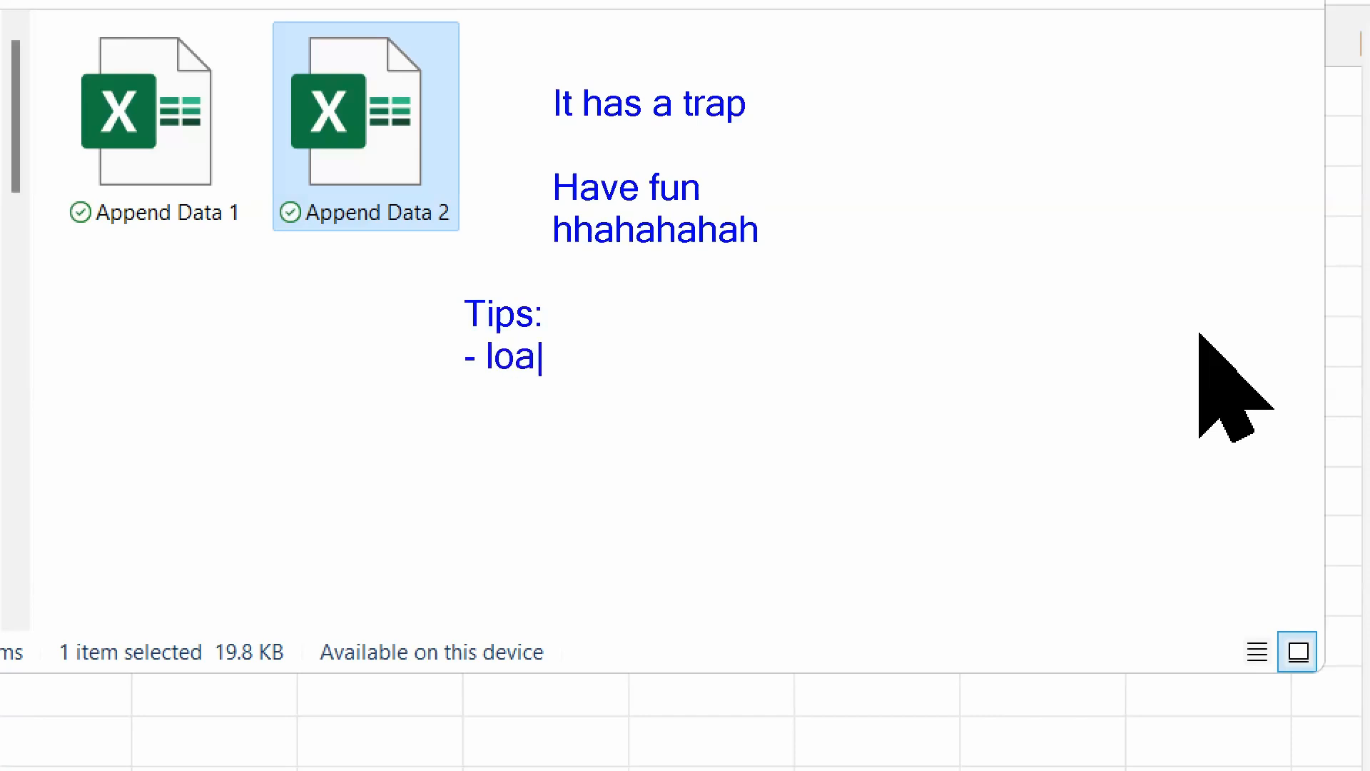
pyautogui.write('d the dat')
pyautogui.press('BackSpace')
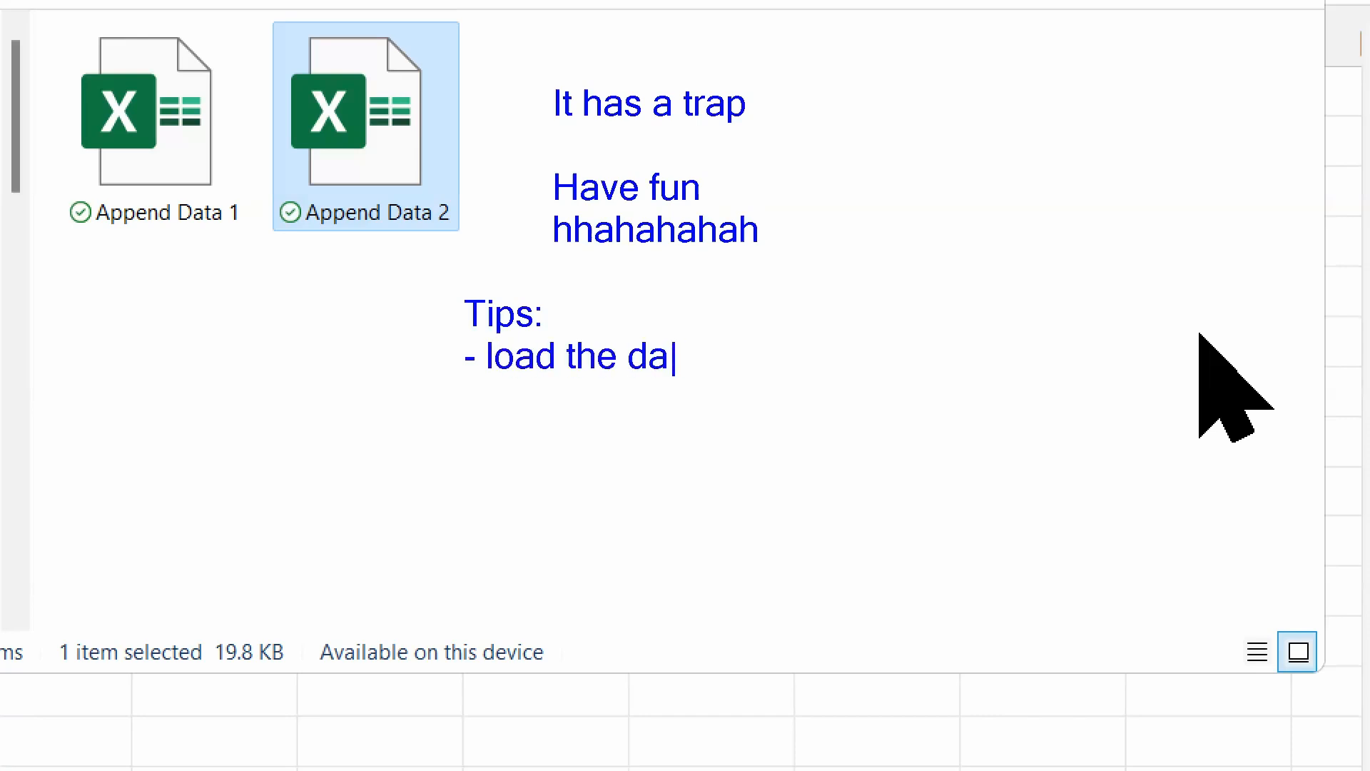
pyautogui.write('ta into PQ')
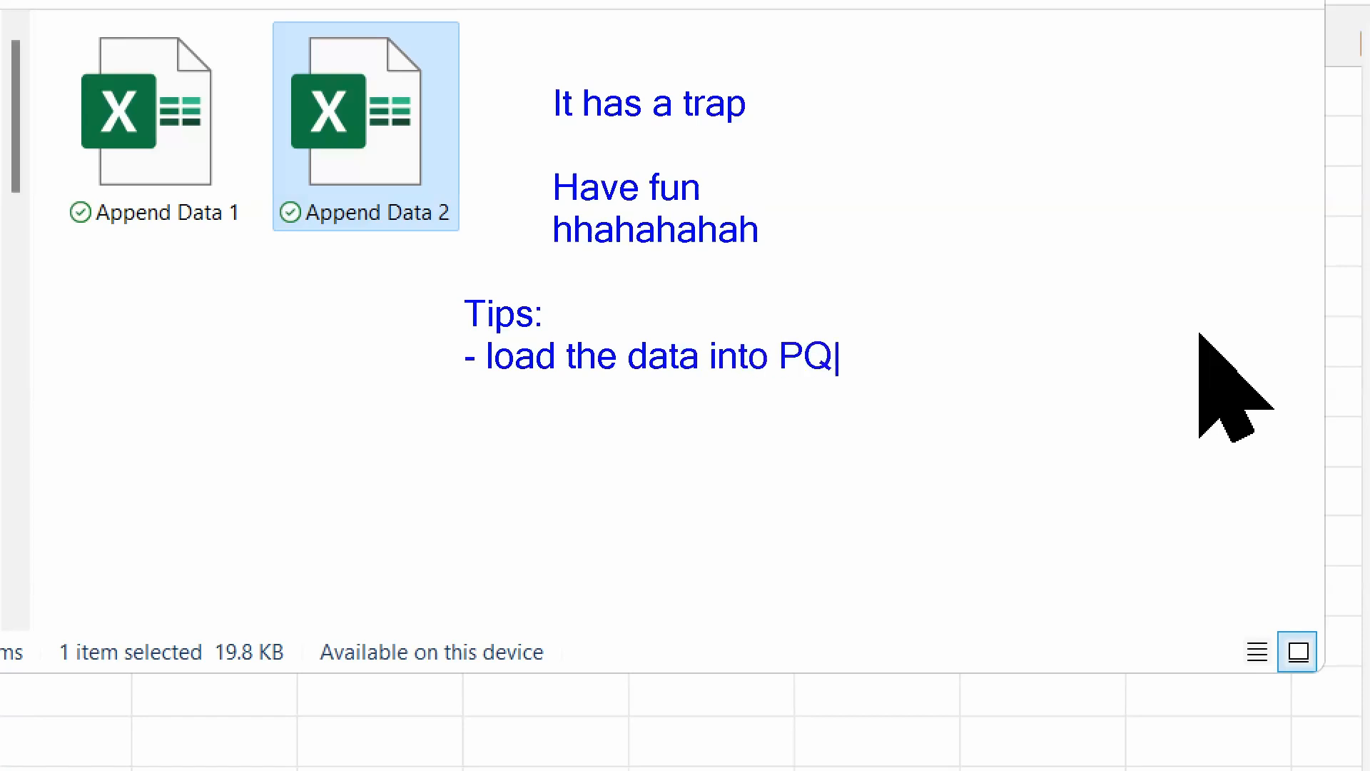
# Add the points "- change the headers in PQ" and "- append" to the tips note and draw a rectangle around it
pyautogui.press('Return')
pyautogui.write('- change ')
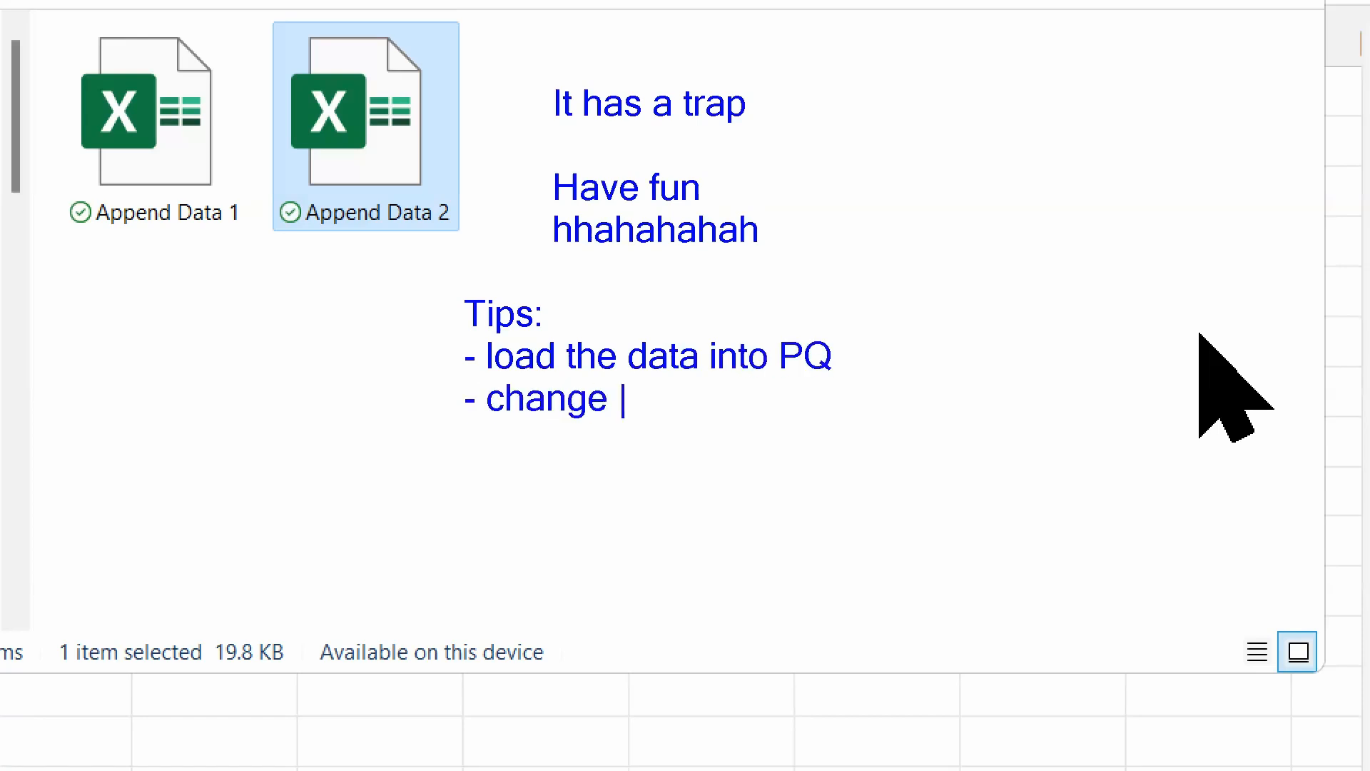
pyautogui.write('the headers in PQ')
pyautogui.press('Return')
pyautogui.write('- append')
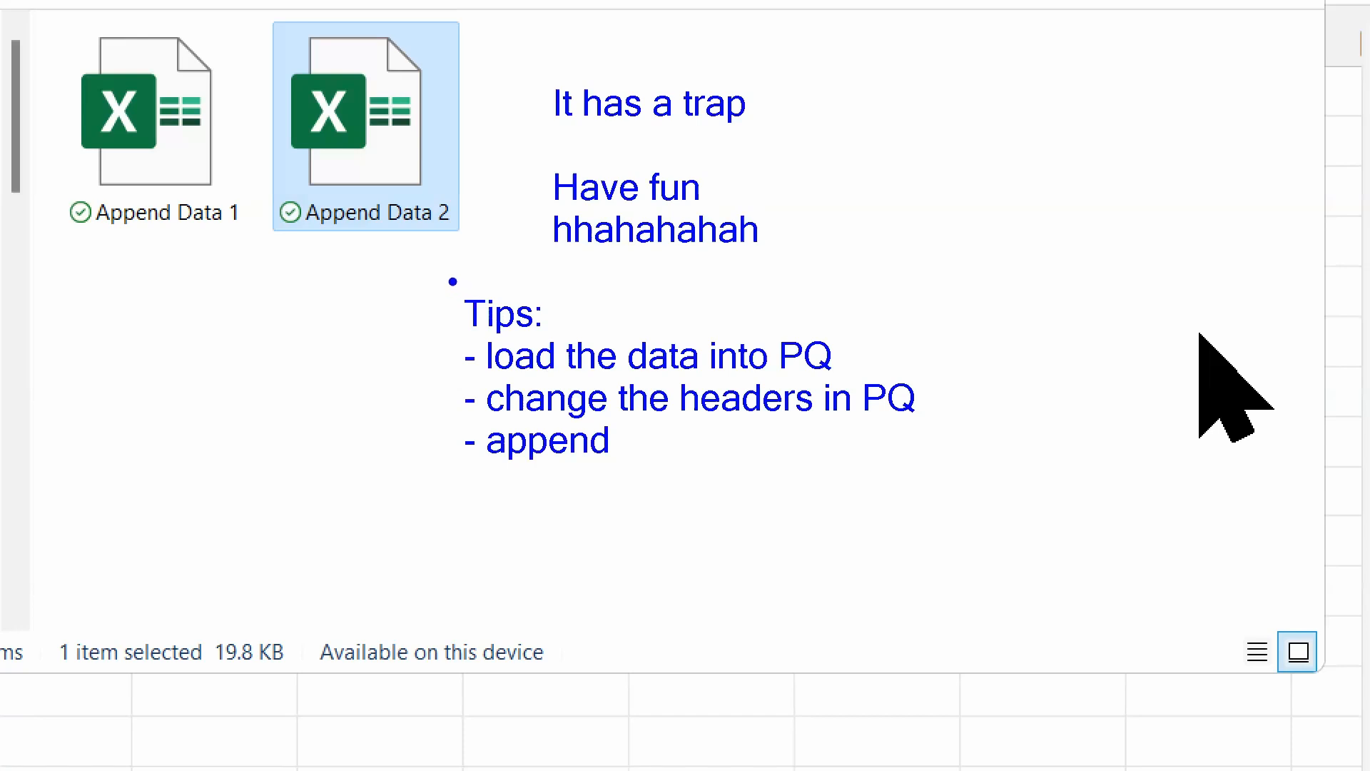
pyautogui.moveTo(447, 278)
pyautogui.mouseDown()
pyautogui.moveTo(826, 468)
pyautogui.moveTo(941, 492)
pyautogui.mouseUp()
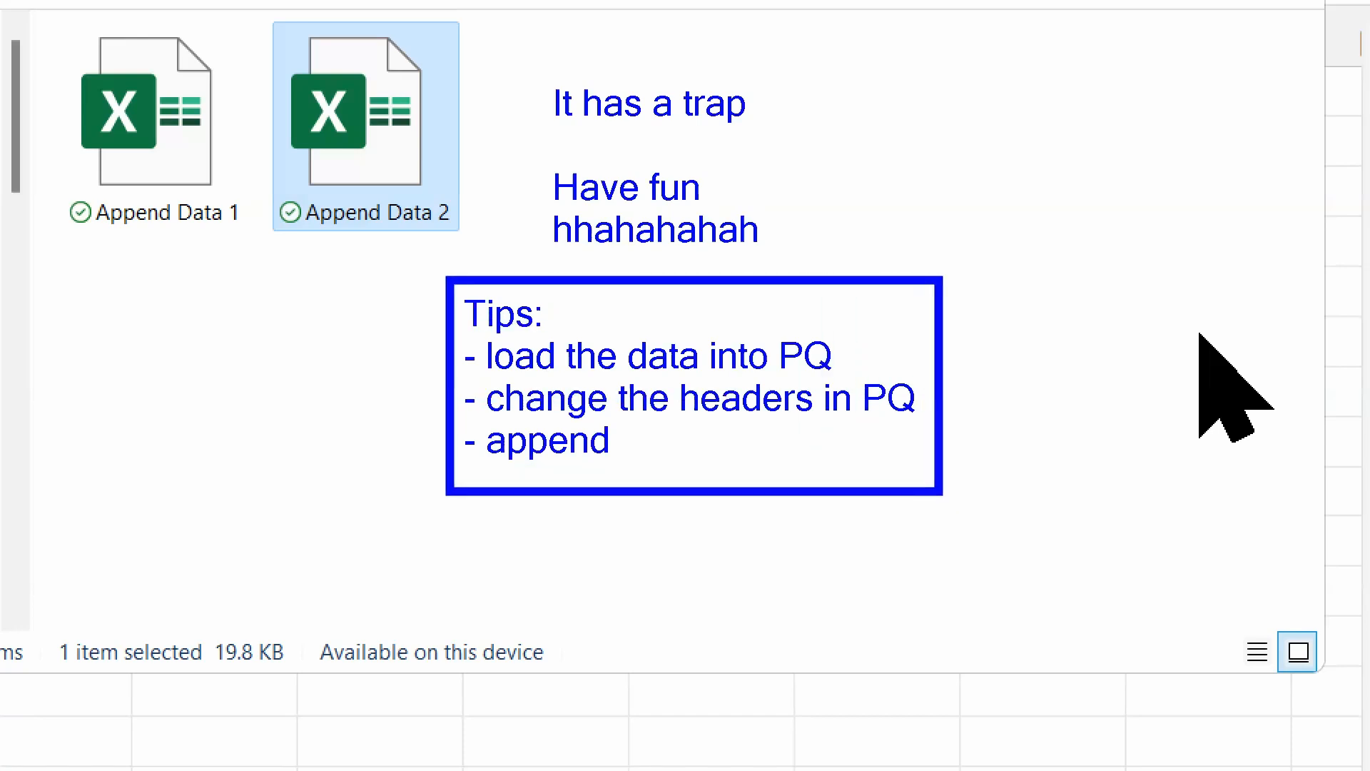